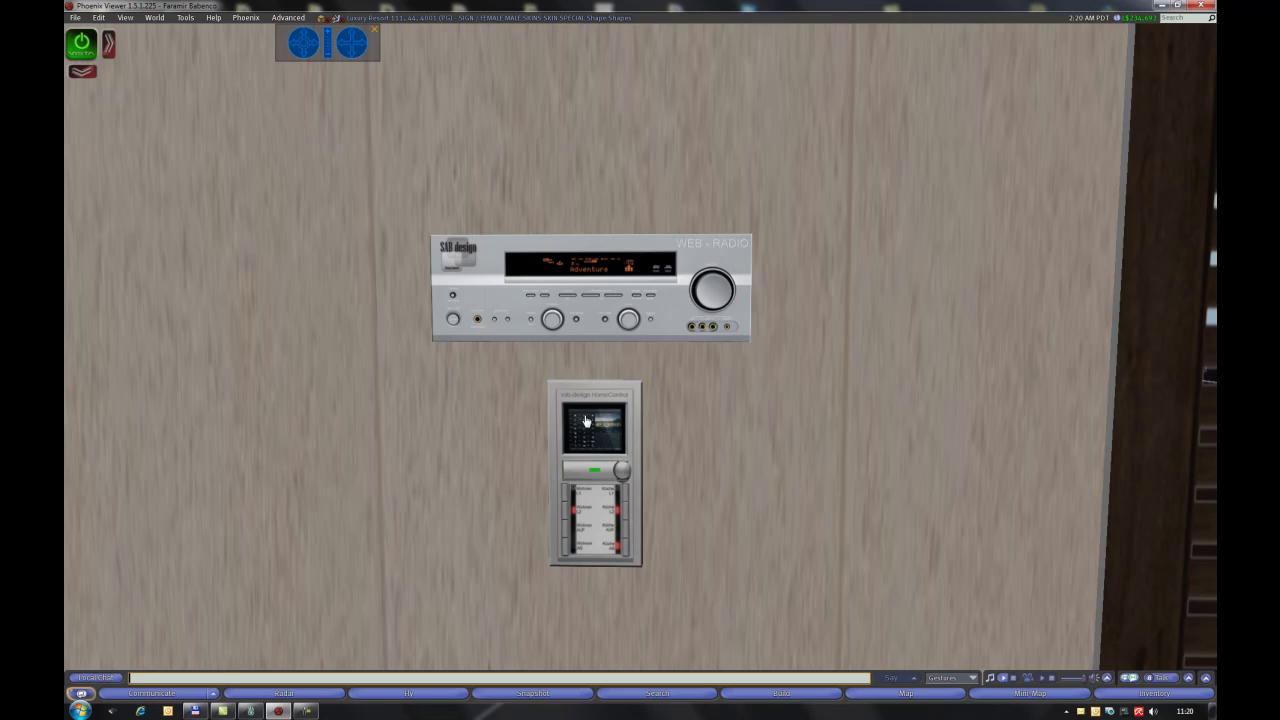
Step: Open the wall-mounted home control and bring up the Windows options for the Living Room
mouse_move(586, 421)
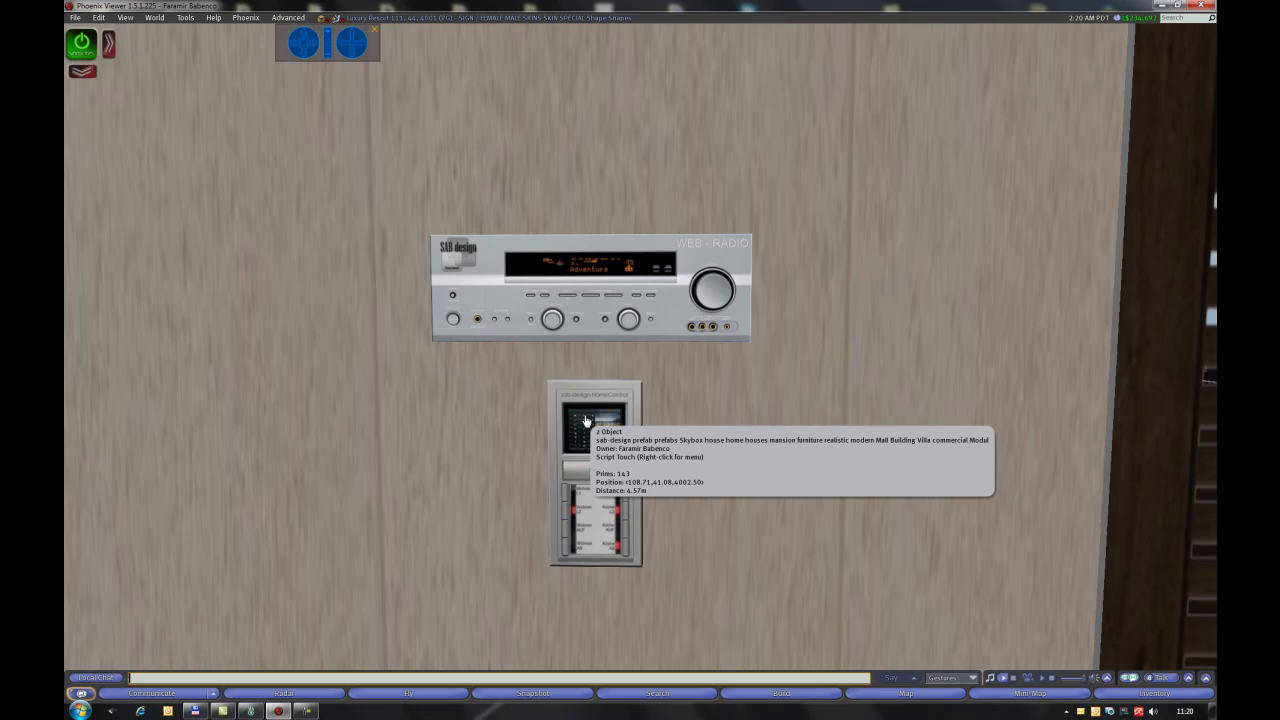
left_click(586, 421)
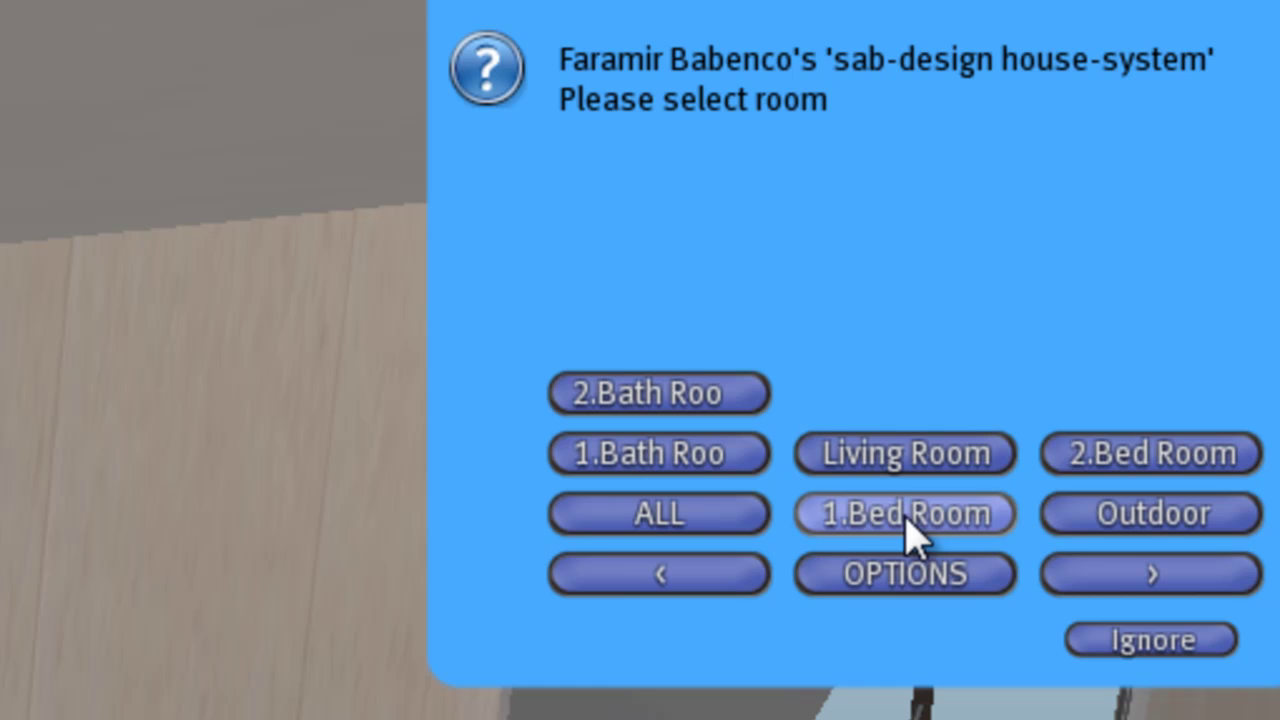
left_click(946, 452)
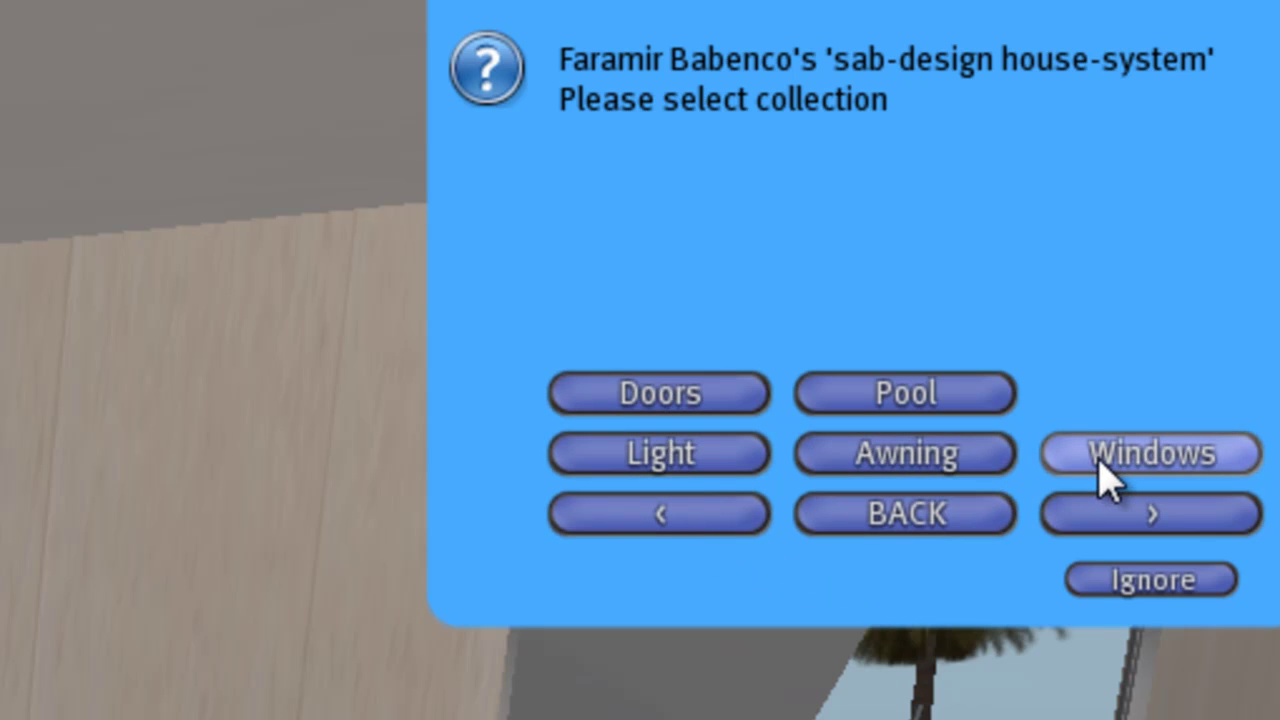
left_click(1234, 462)
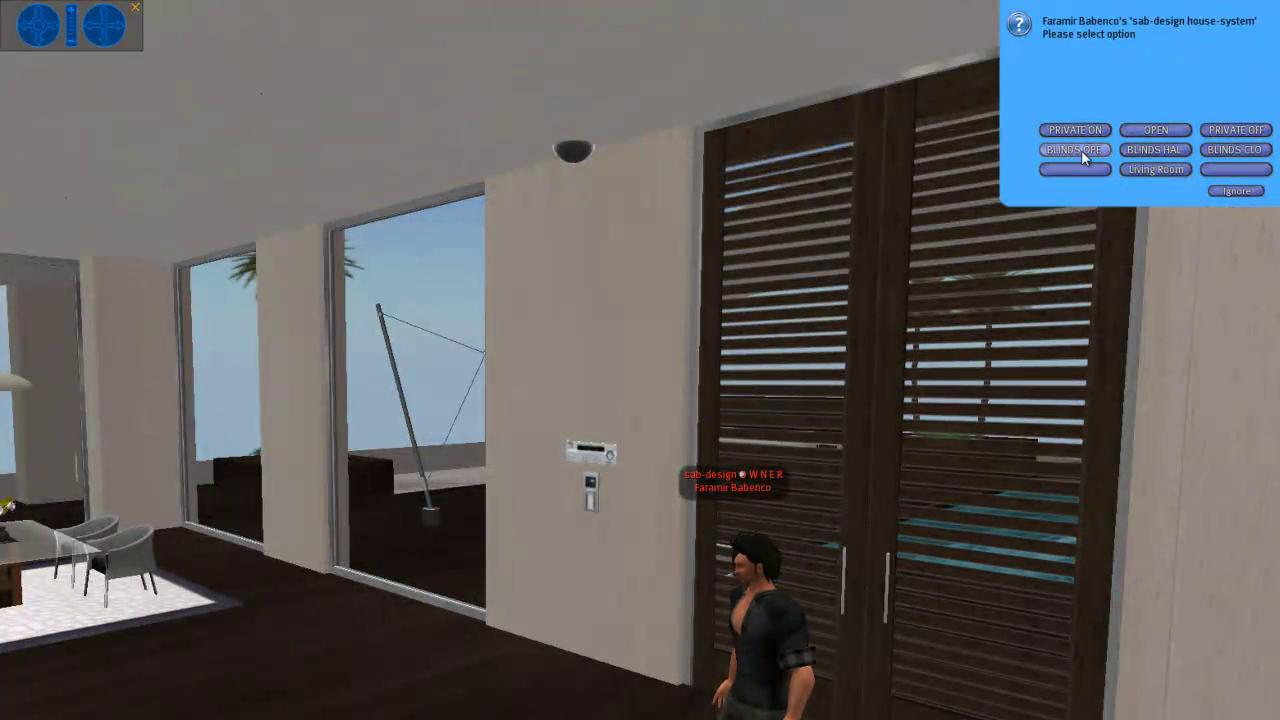
Step: Run the Living Room window blinds through open, half and closed, and turn the windows' private mode on
left_click(1076, 149)
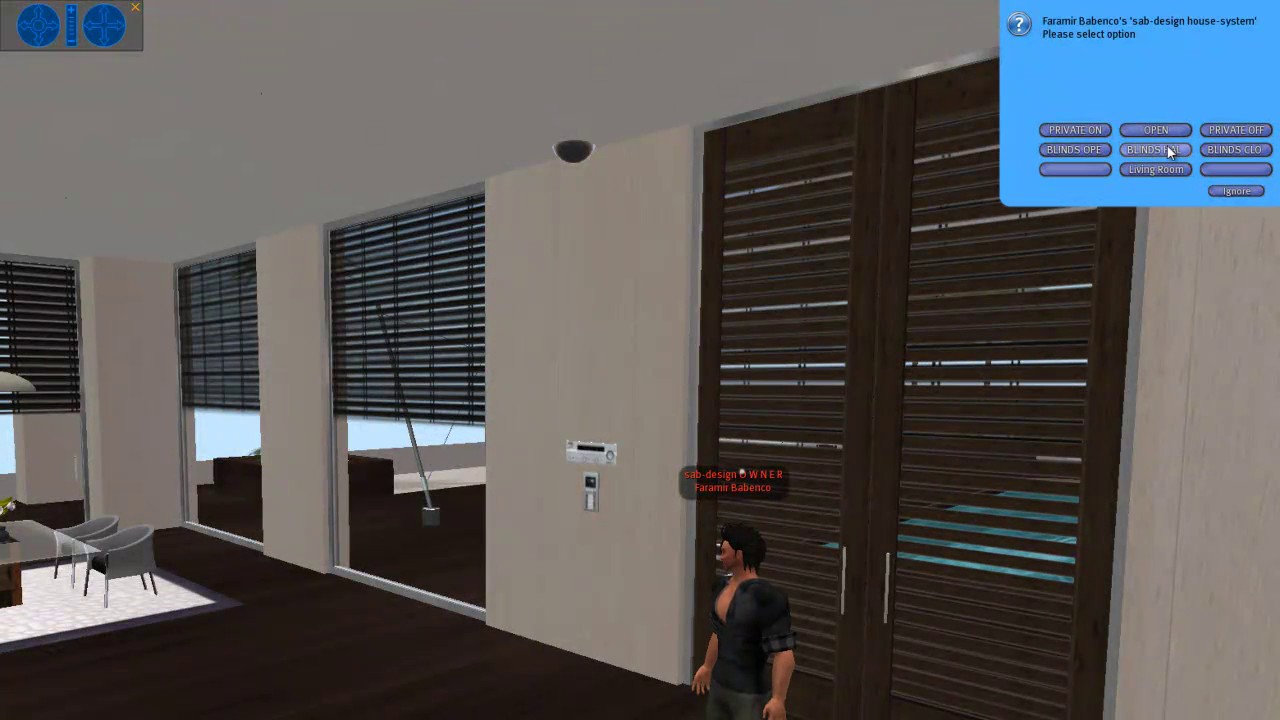
left_click(1170, 148)
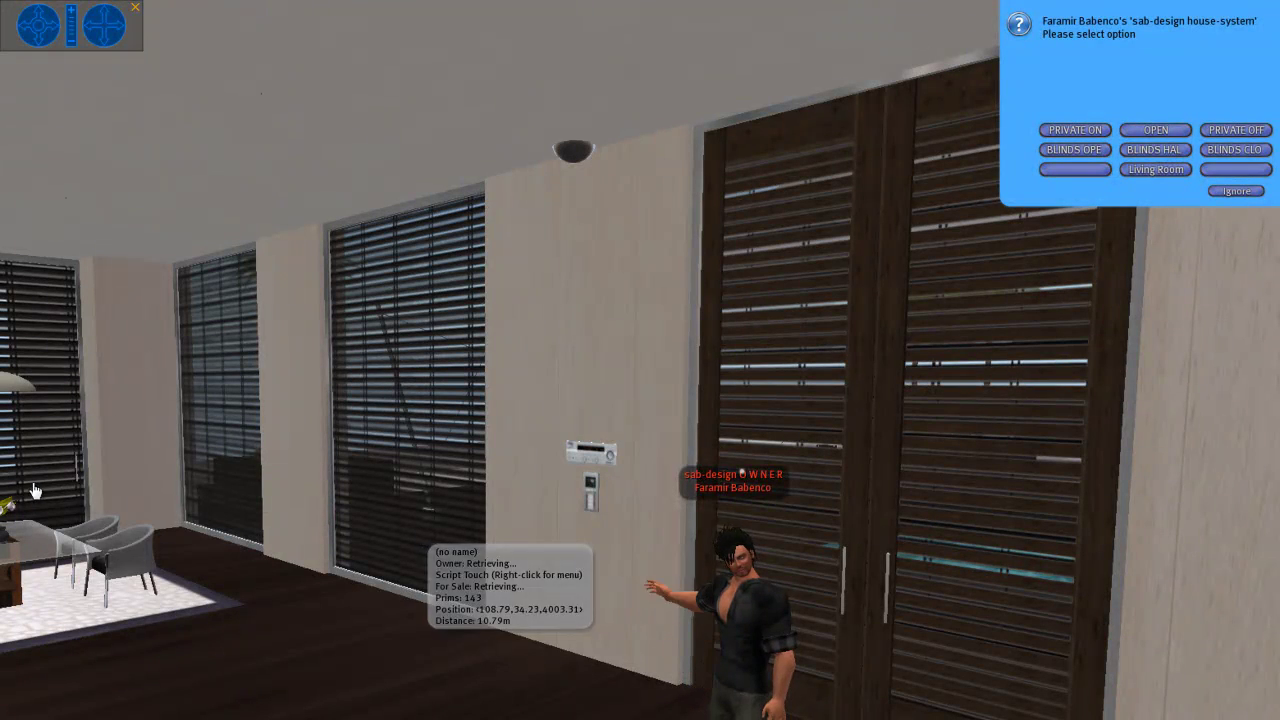
left_click(1235, 151)
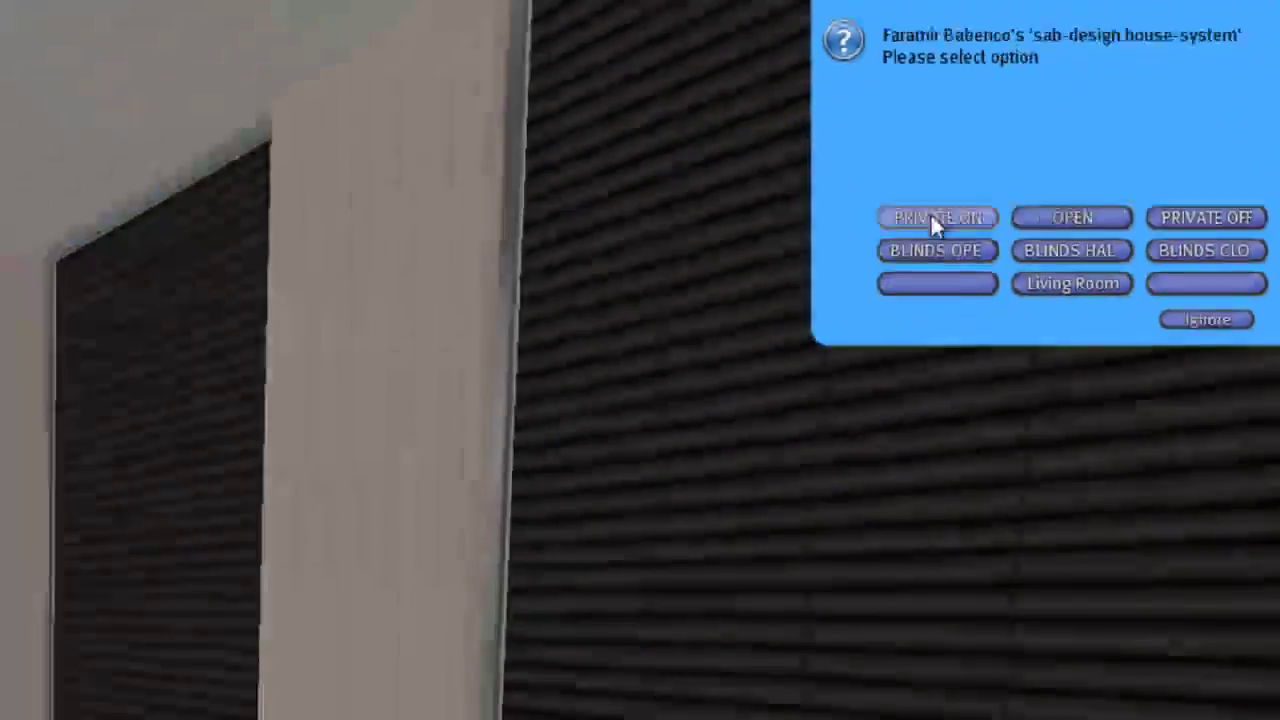
left_click(598, 434)
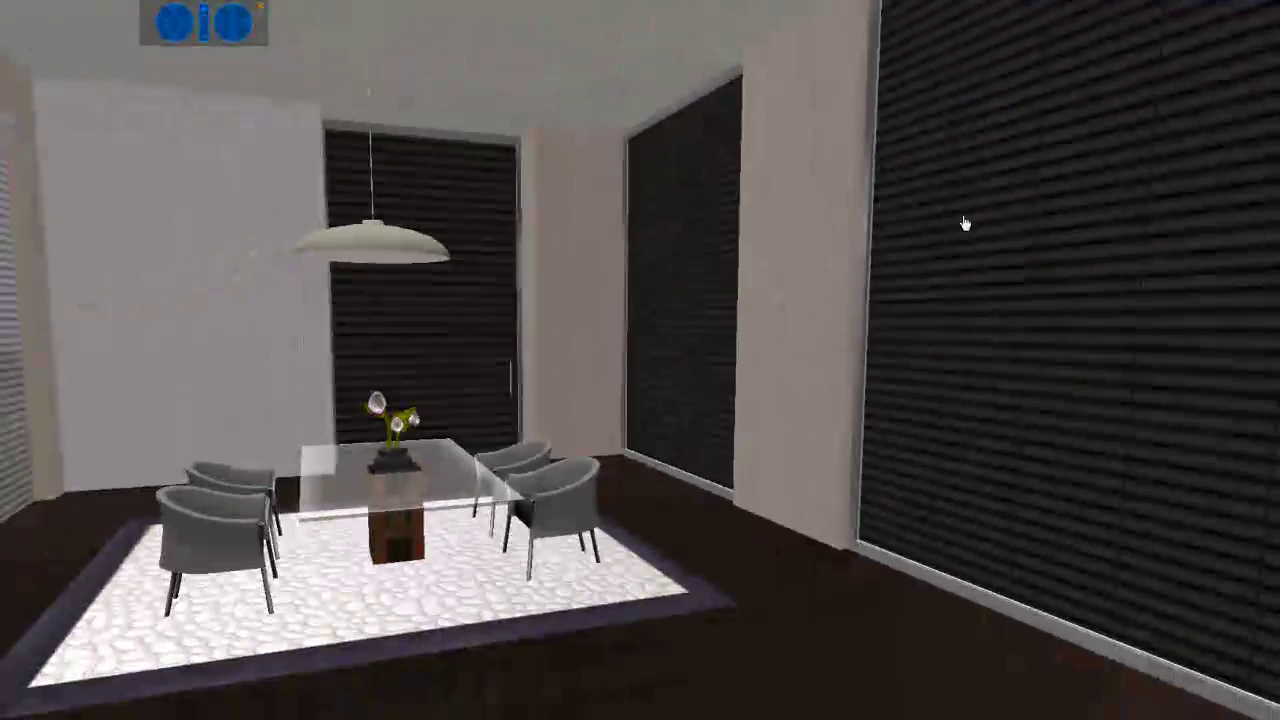
scroll(722, 415, "down", 5)
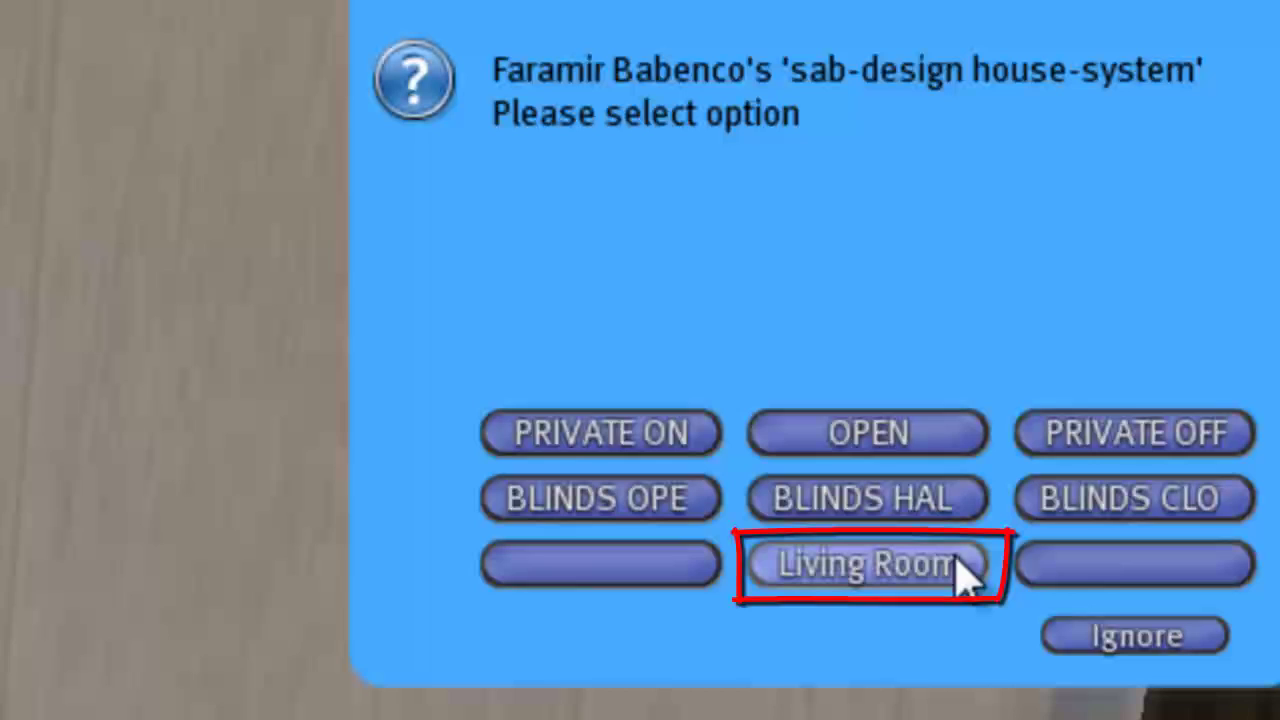
Step: Return to the Living Room collections and open and close the double louvered doors twice with the Doors options
left_click(940, 580)
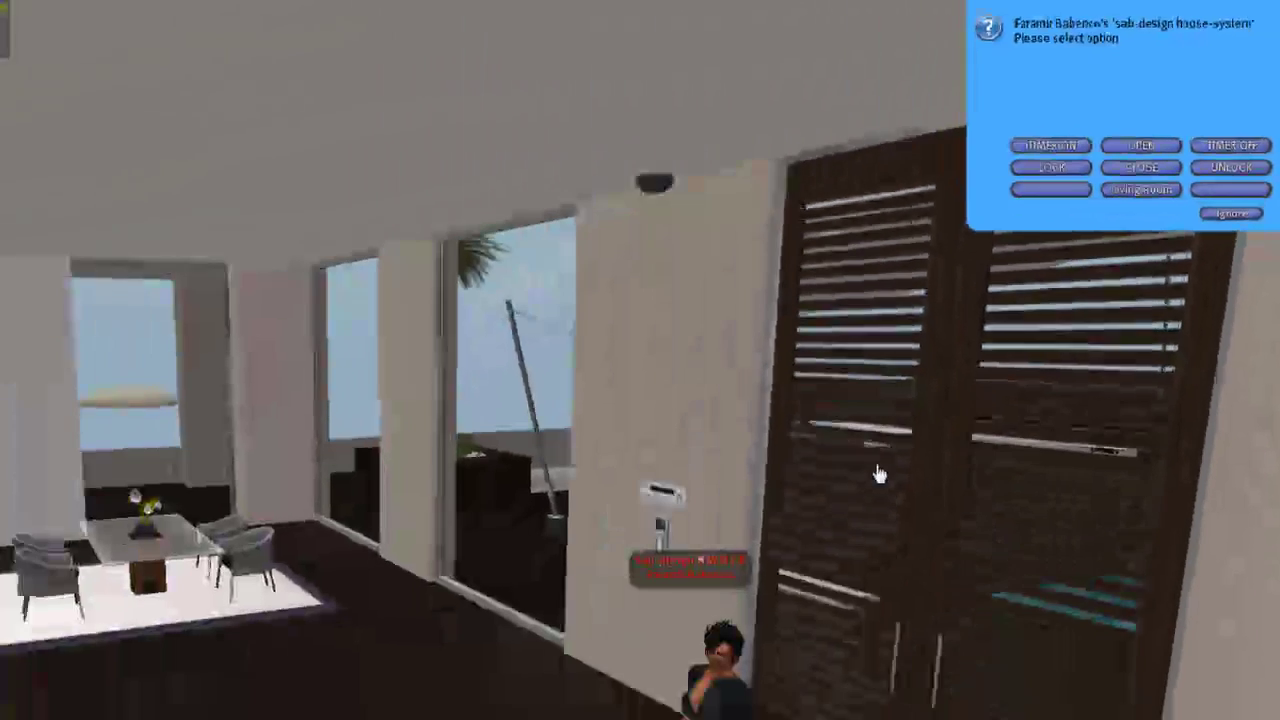
left_click(935, 500)
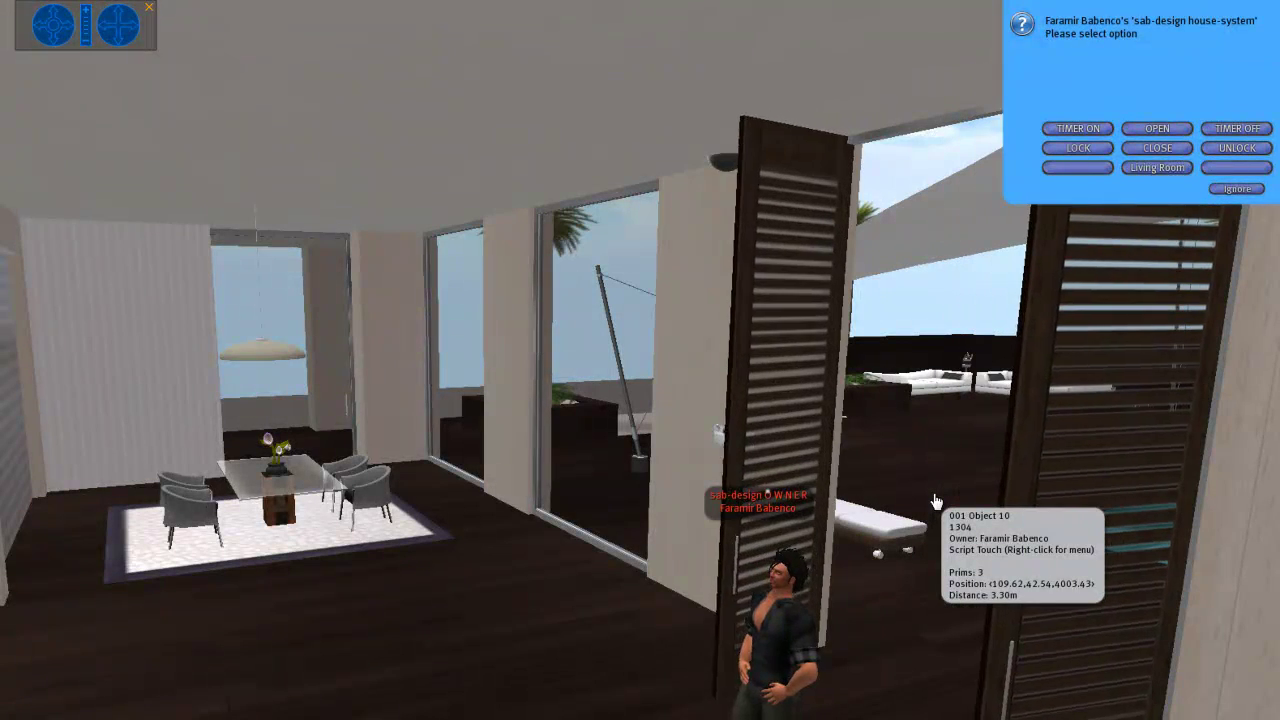
left_click(789, 360)
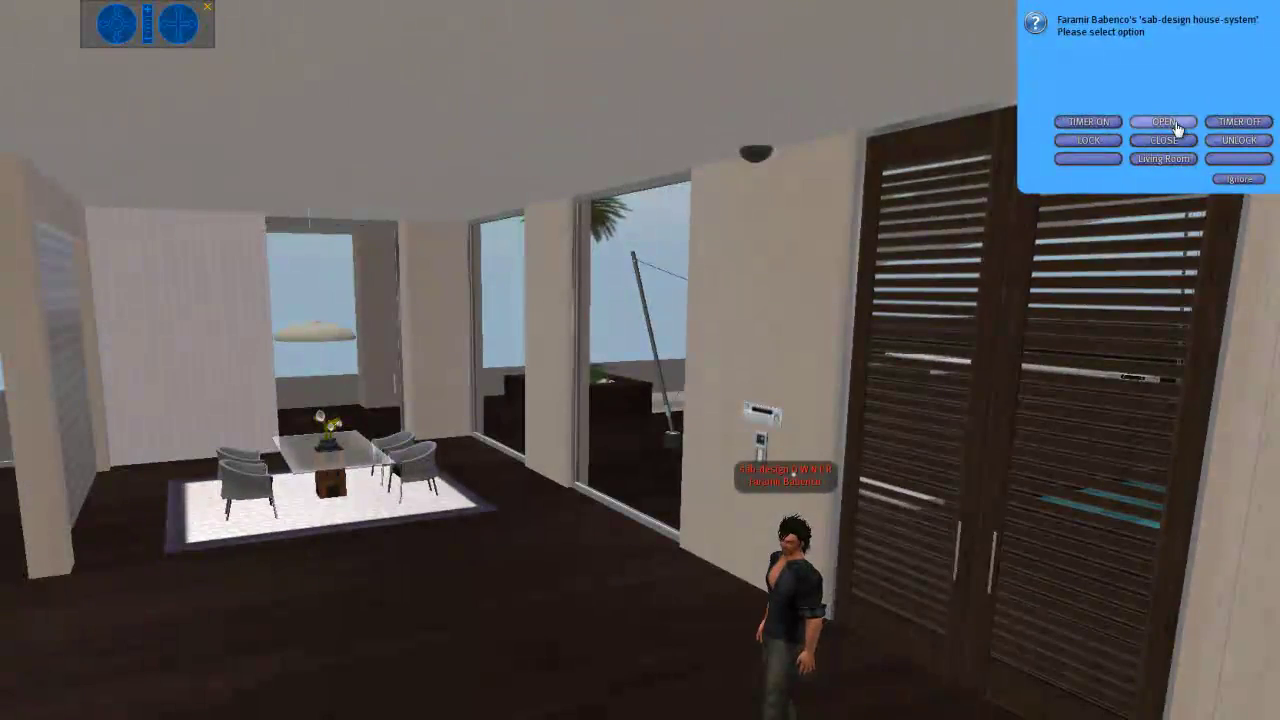
left_click(872, 427)
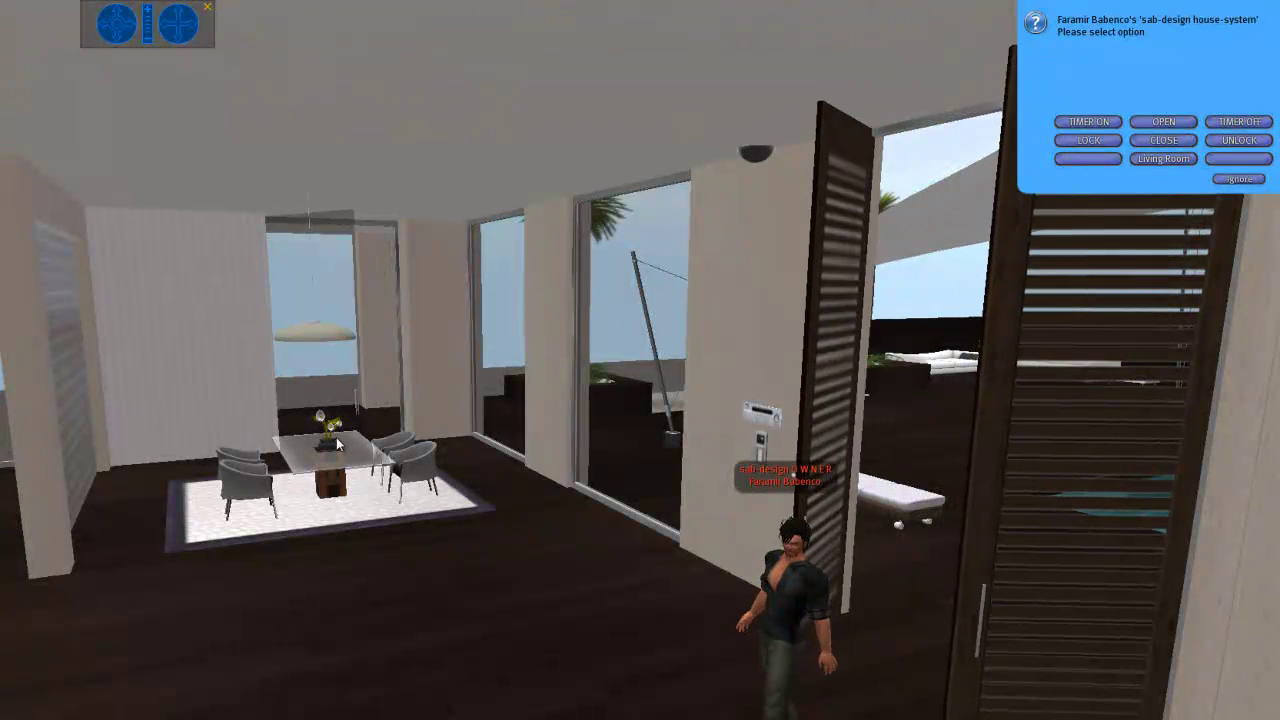
left_click(1163, 140)
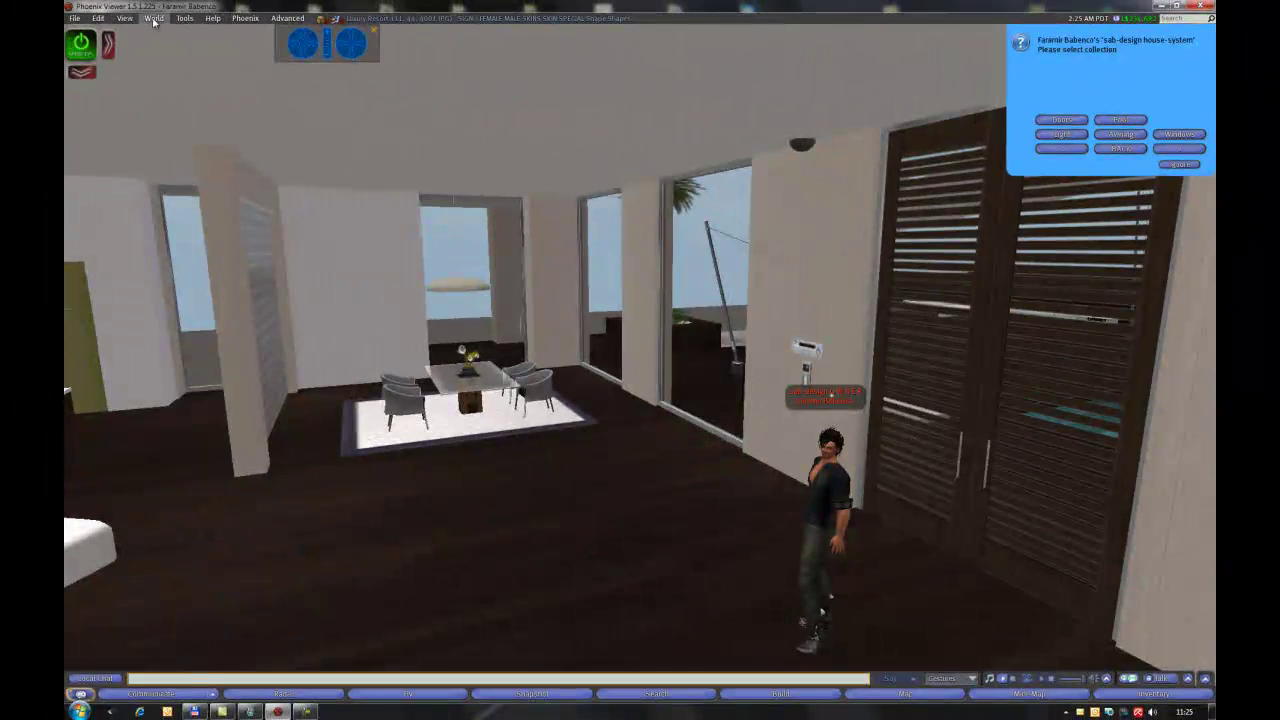
Step: Switch the world's environment lighting to night
left_click(155, 18)
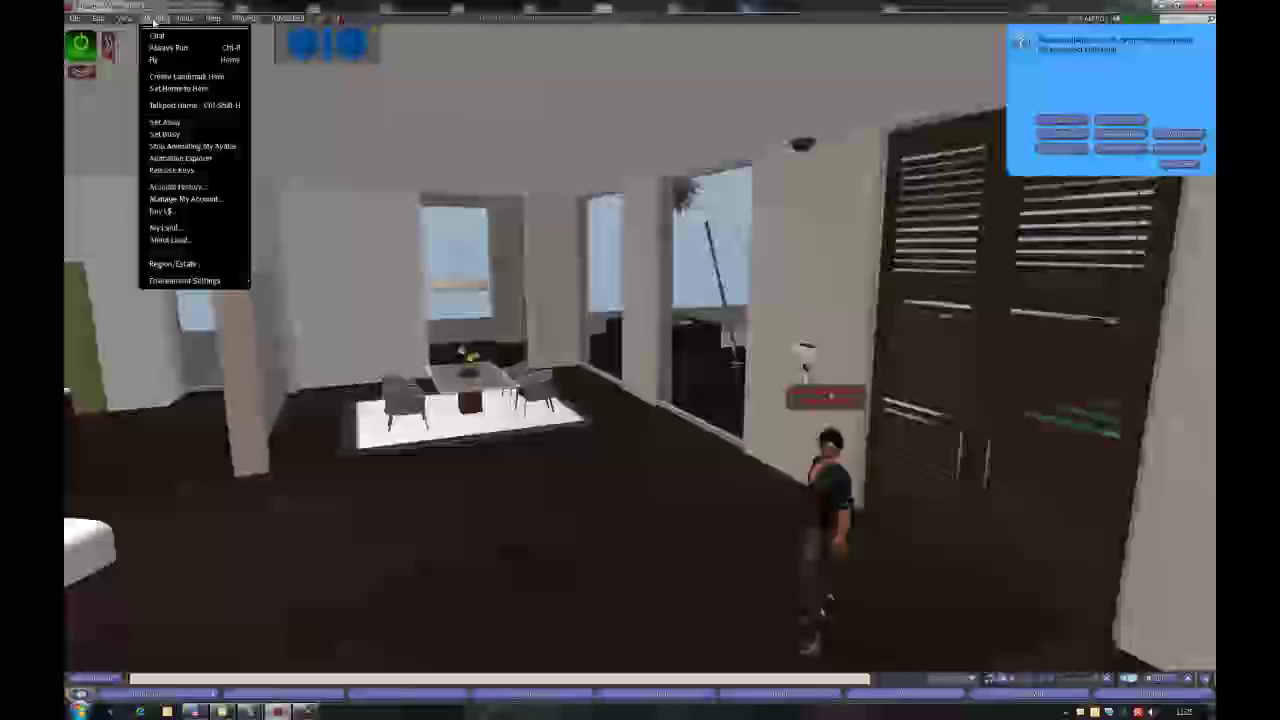
mouse_move(190, 280)
left_click(289, 321)
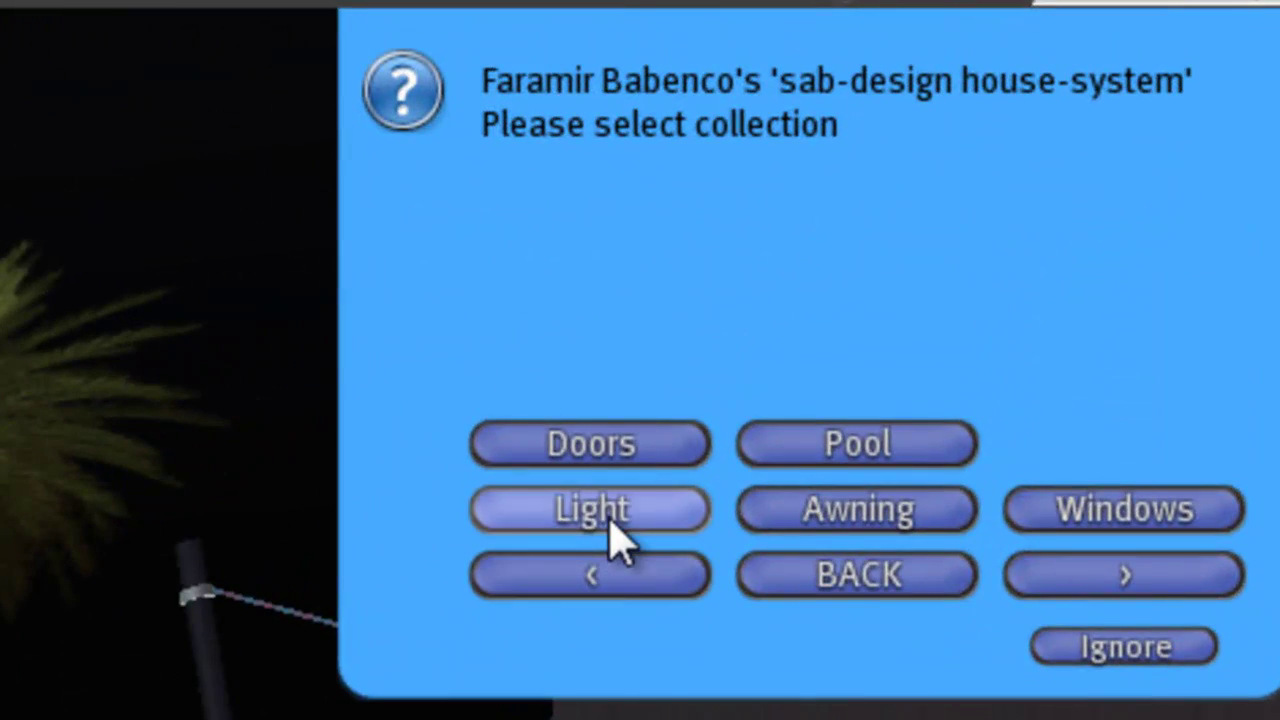
Step: Cycle the Living Room lights through on, dimmed and off twice with the house system's Light options
left_click(611, 518)
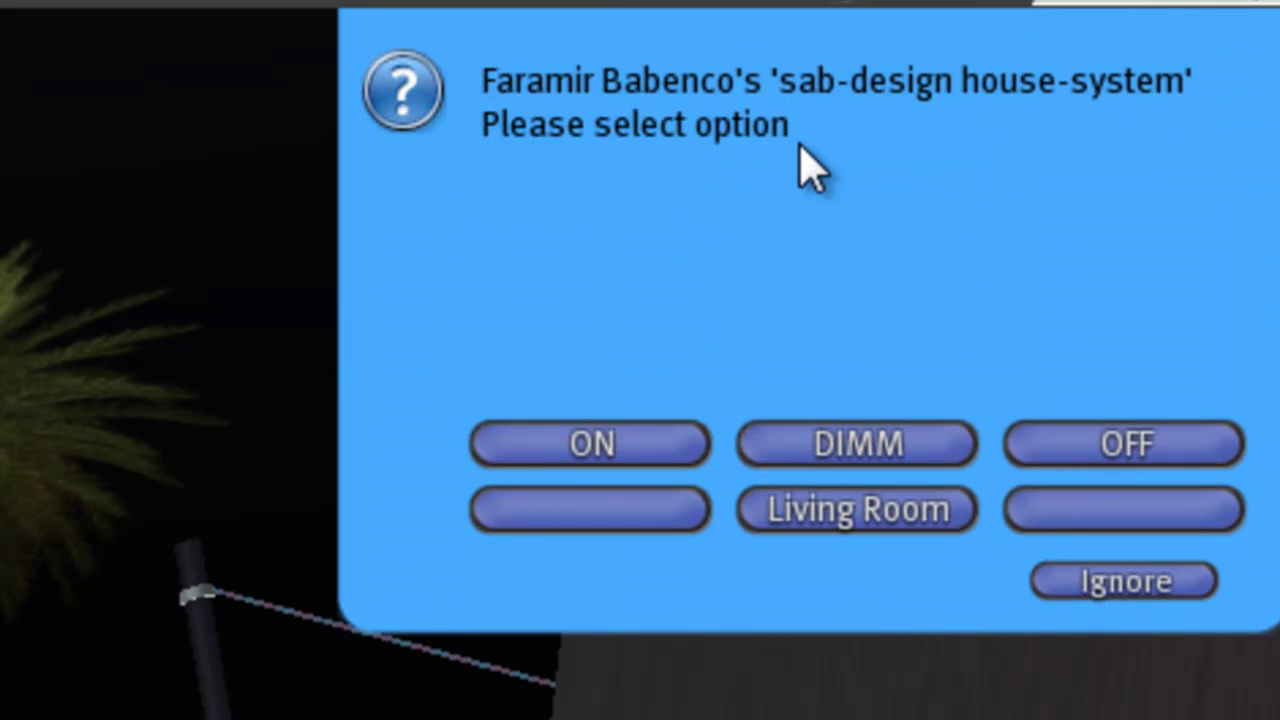
left_click(612, 440)
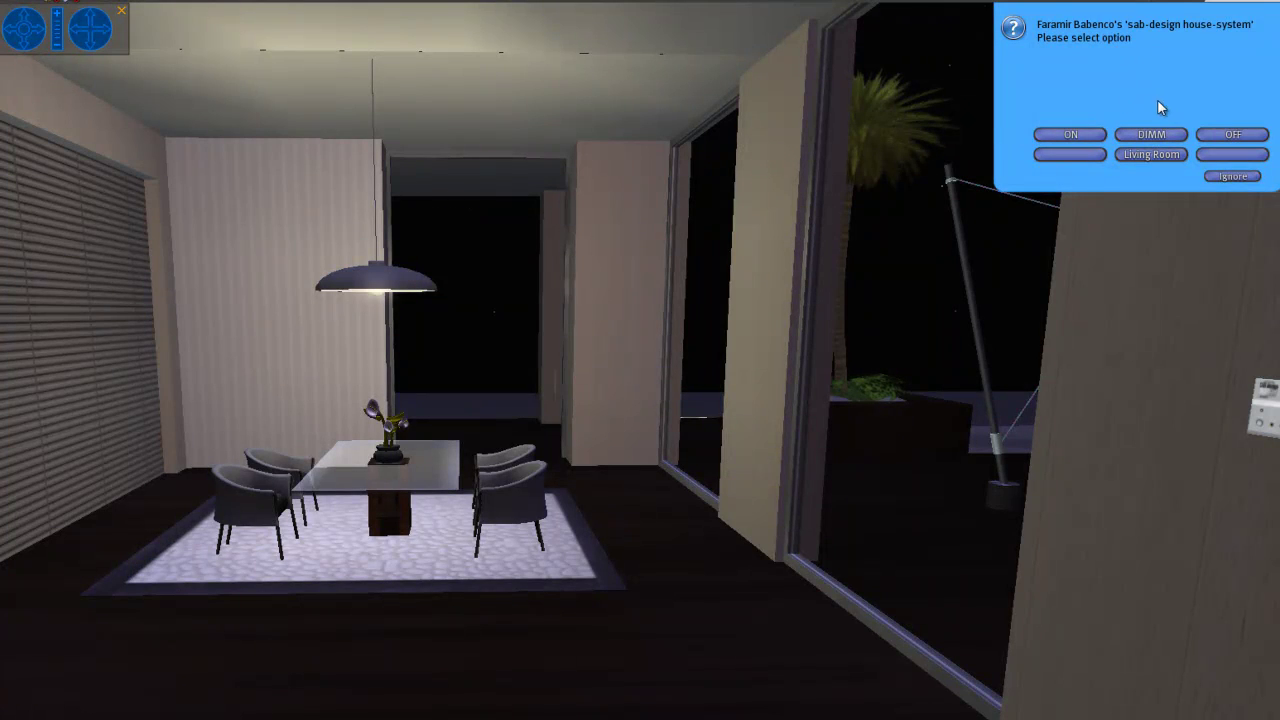
left_click(1150, 135)
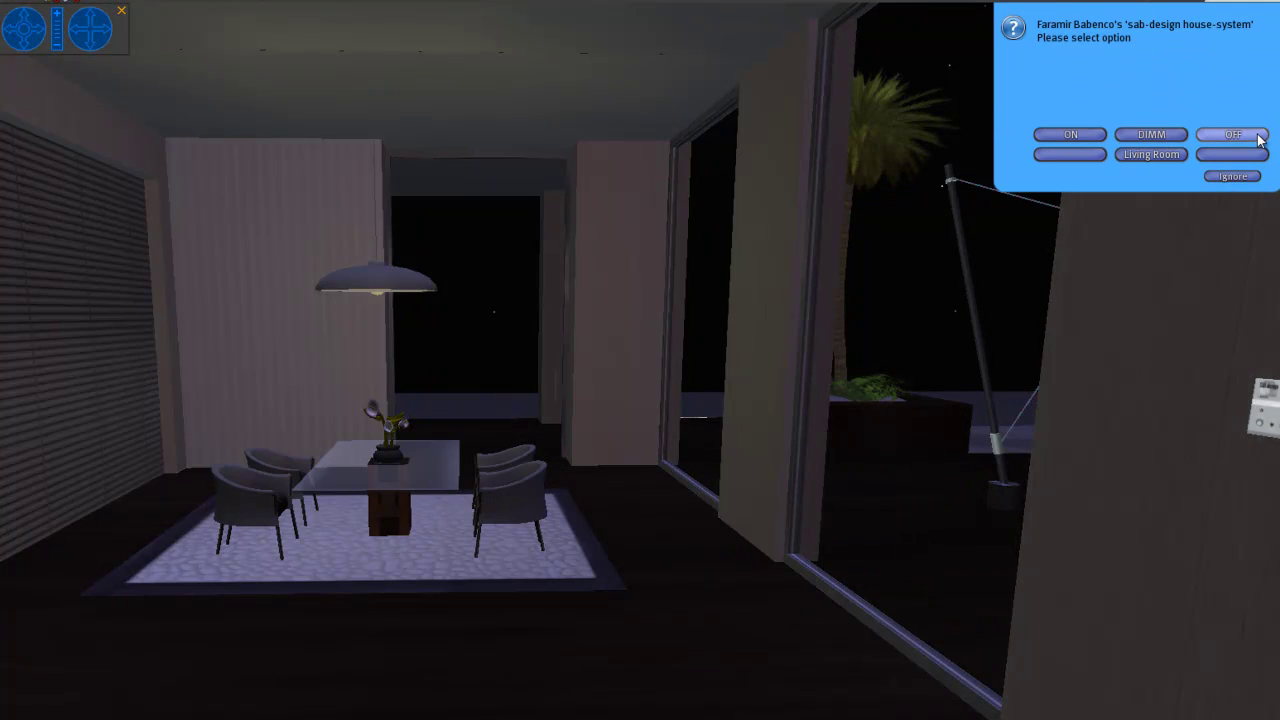
left_click(1258, 138)
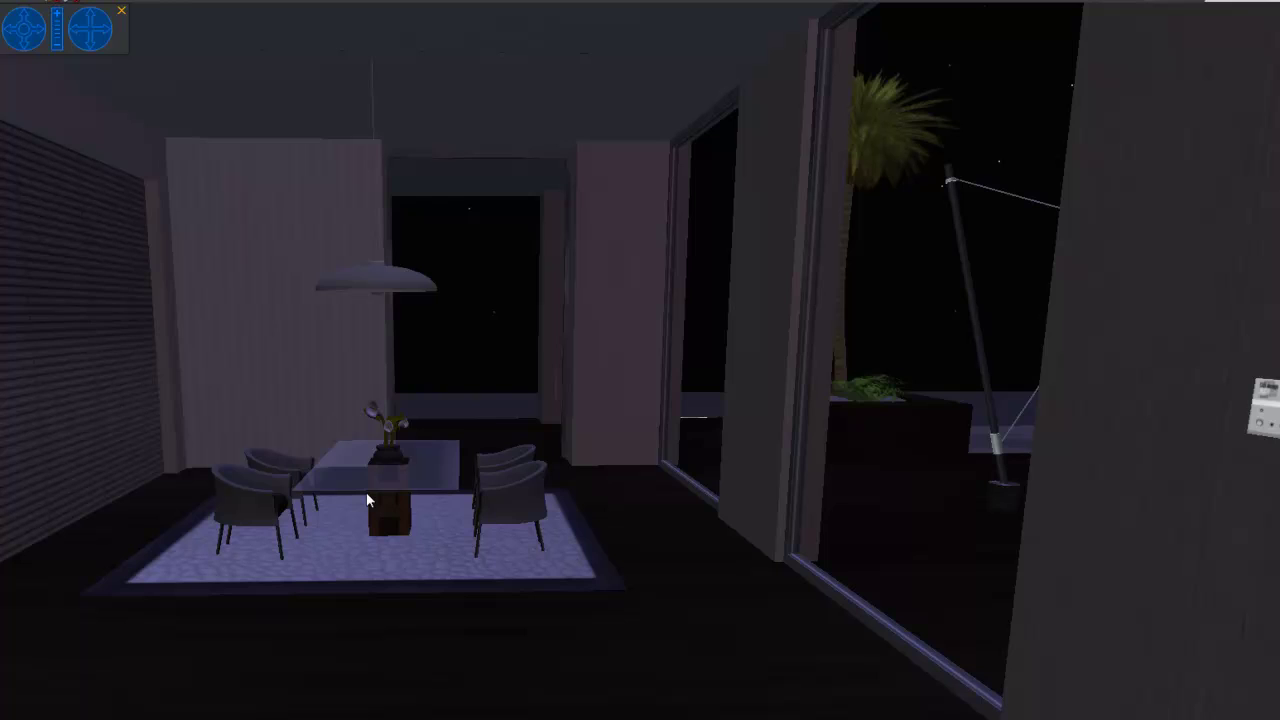
left_click(380, 286)
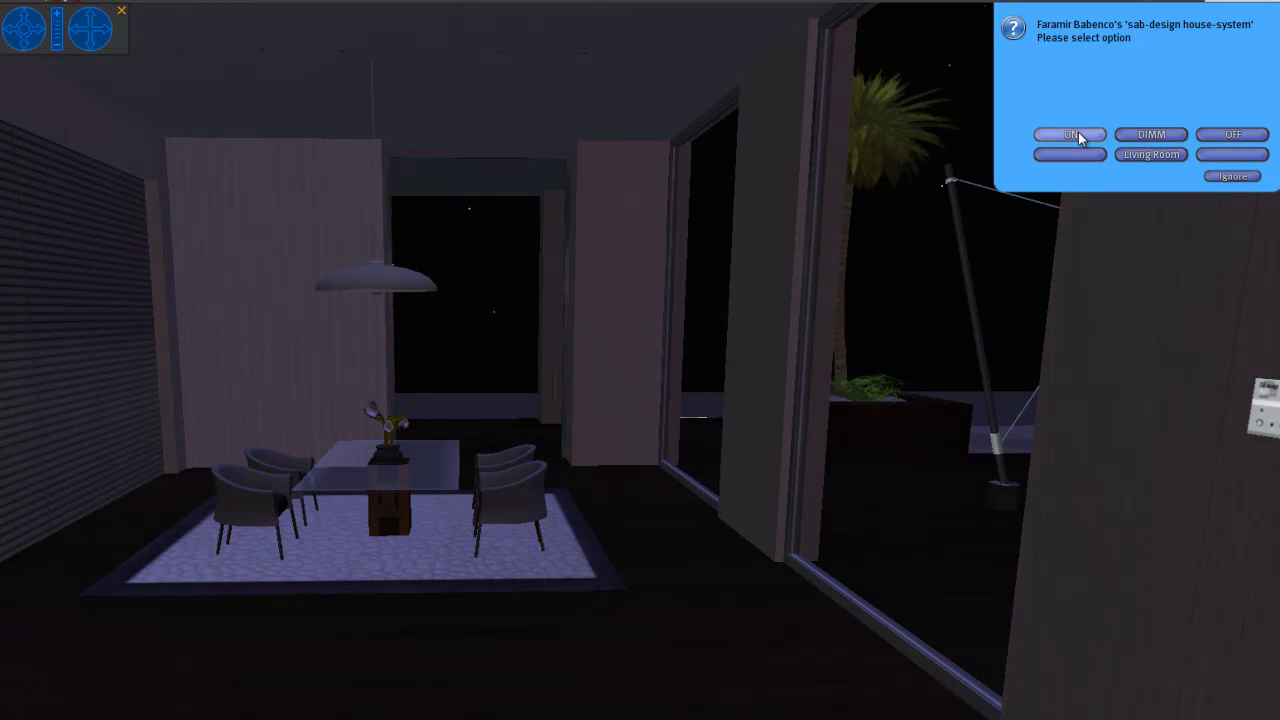
left_click(1072, 135)
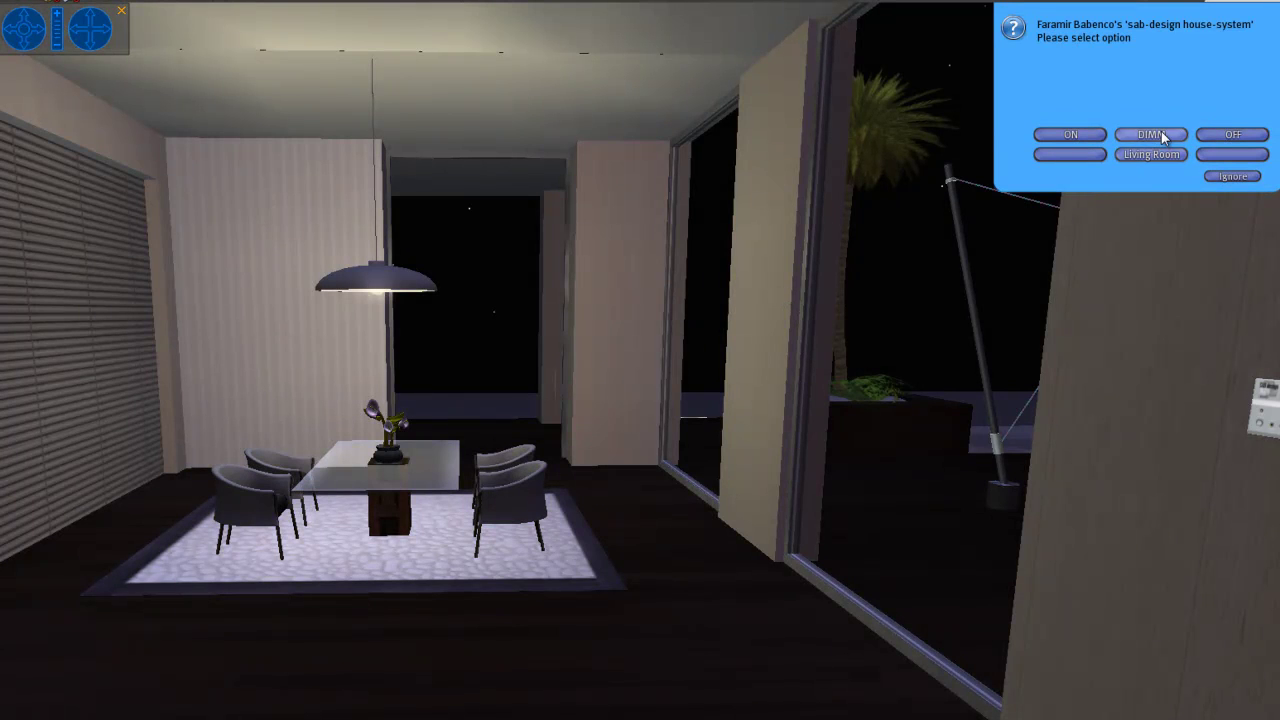
left_click(1160, 135)
left_click(1237, 137)
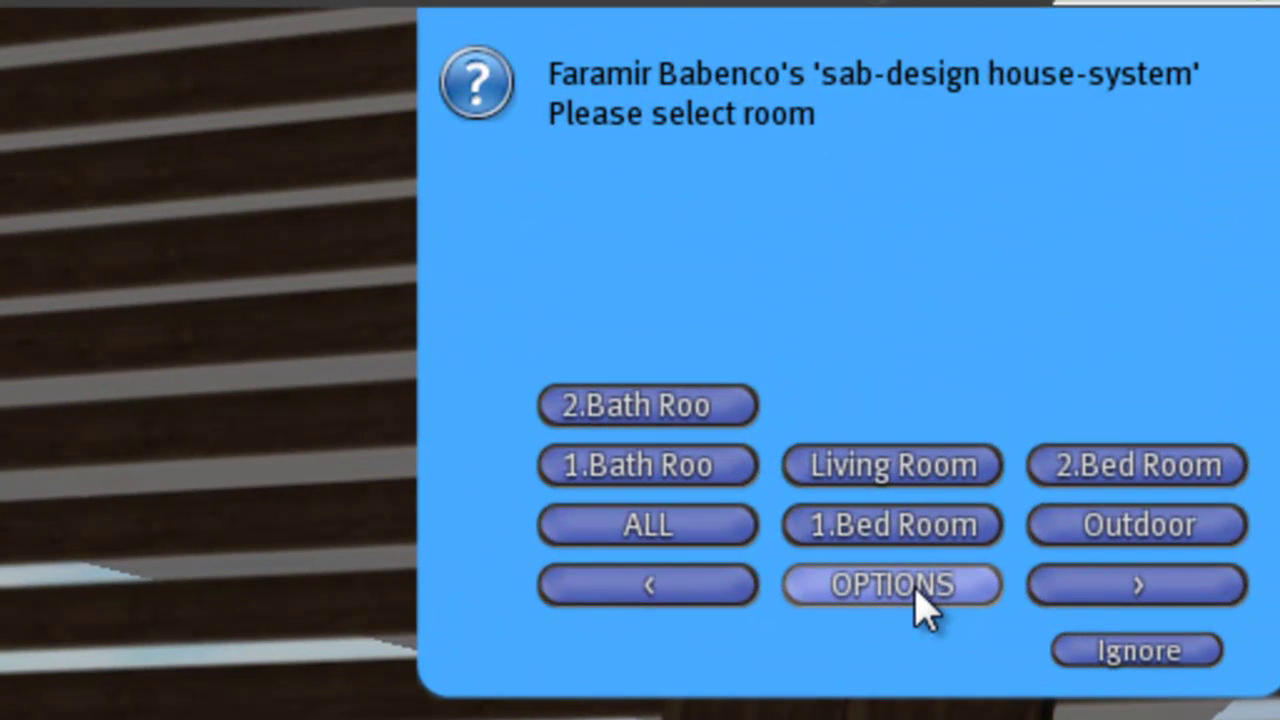
Step: In the house system's access options, try the List, Everyone and Group modes and set the access mode to List
left_click(905, 588)
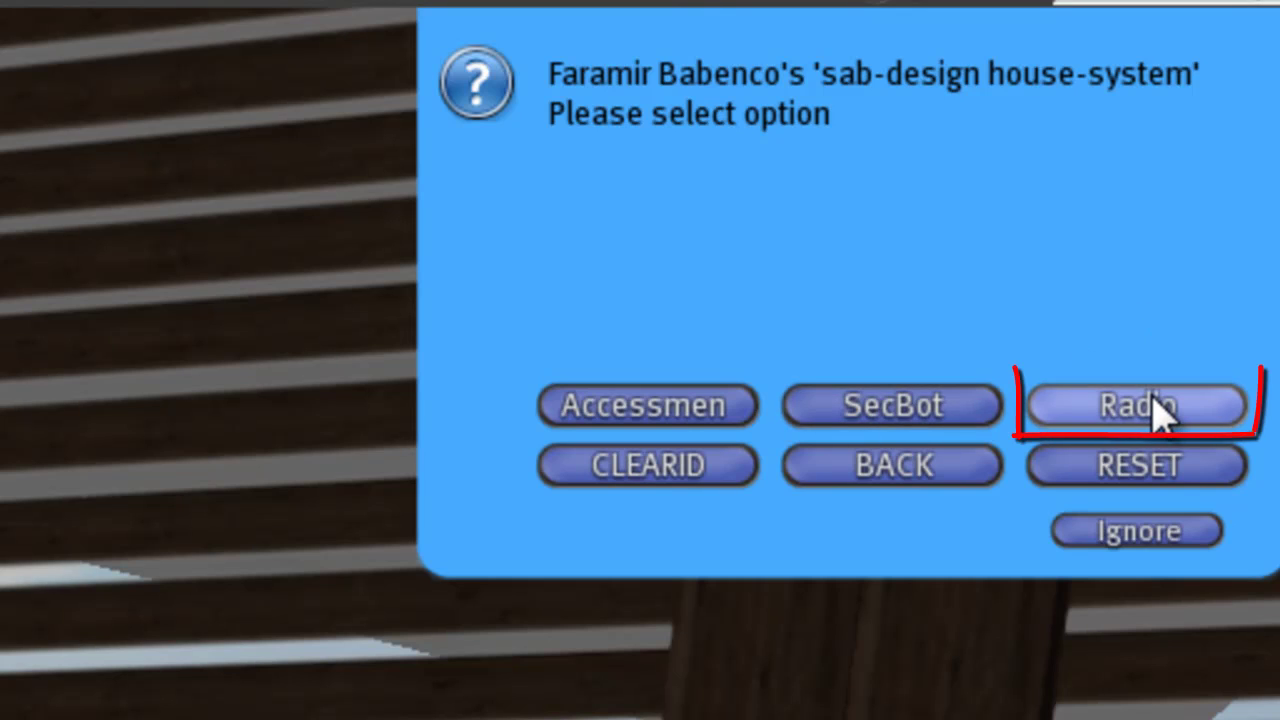
left_click(712, 425)
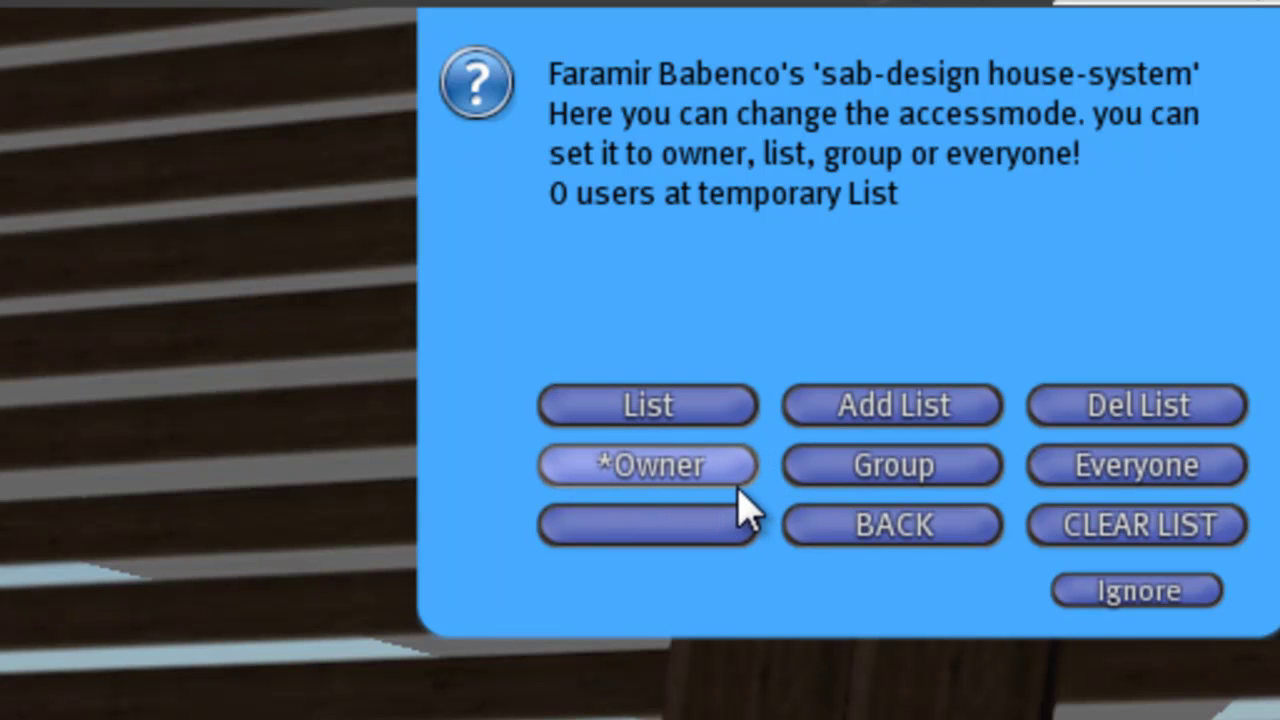
left_click(666, 405)
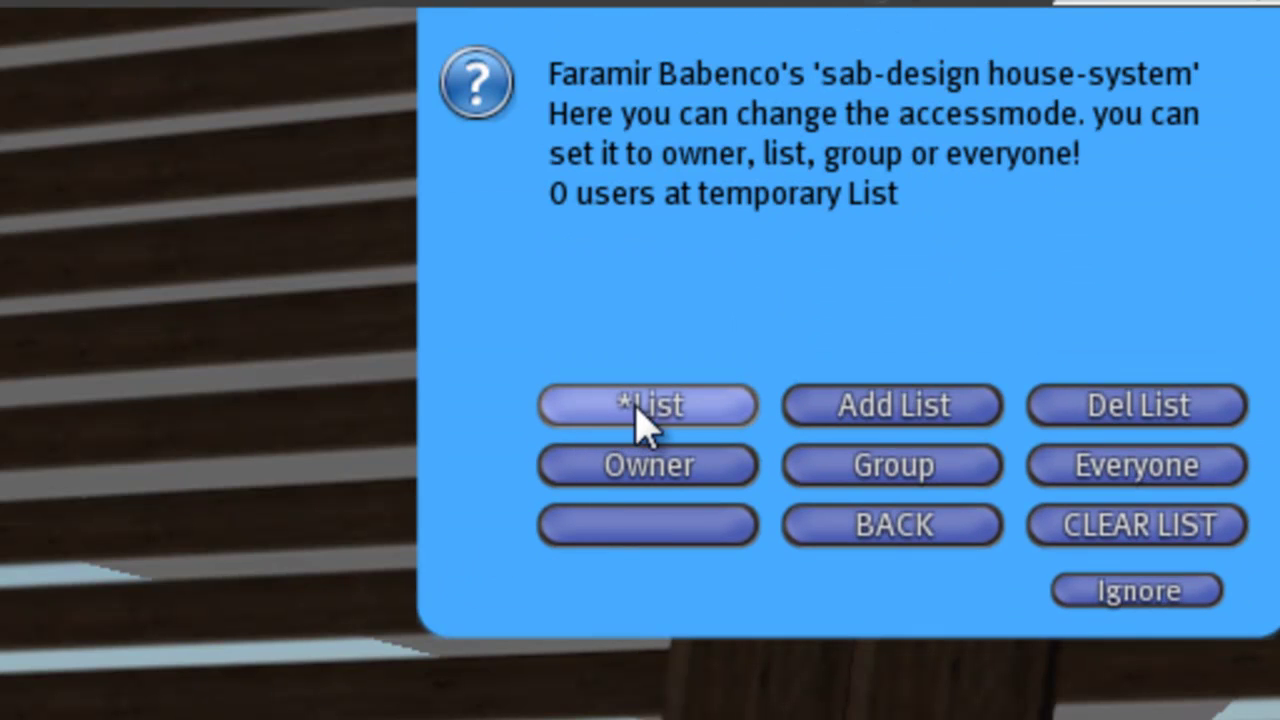
left_click(1140, 468)
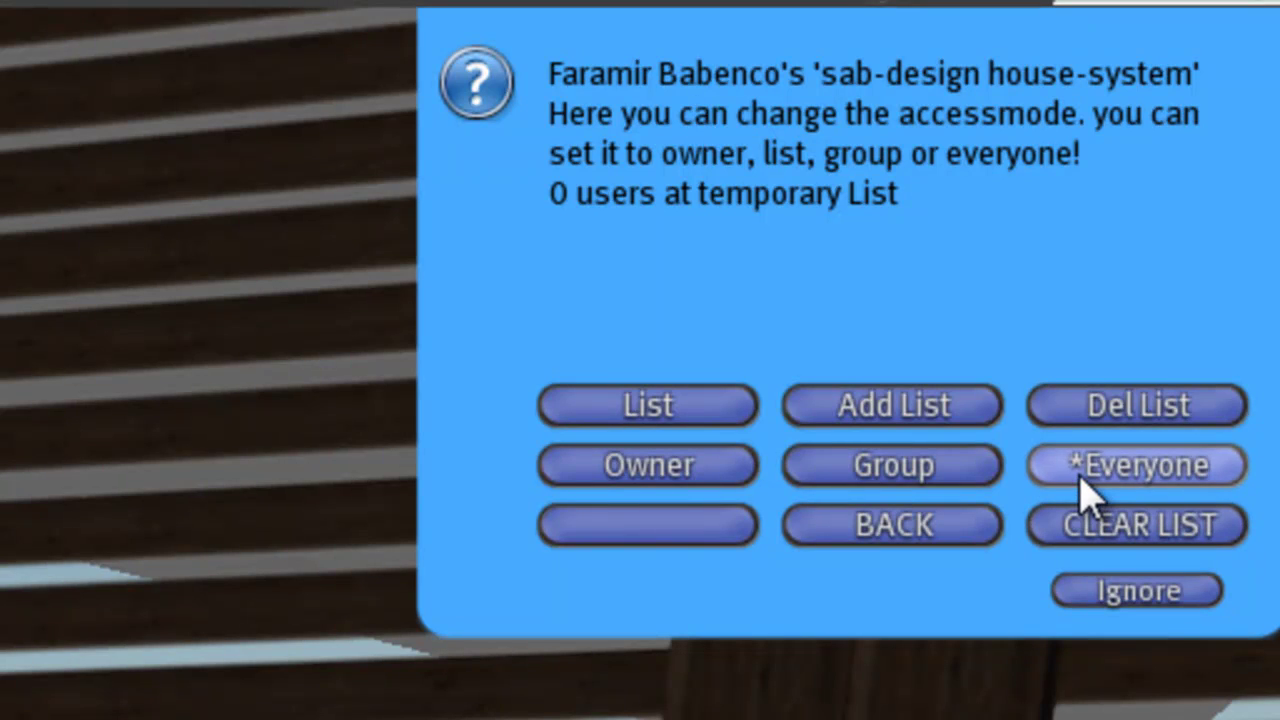
left_click(884, 466)
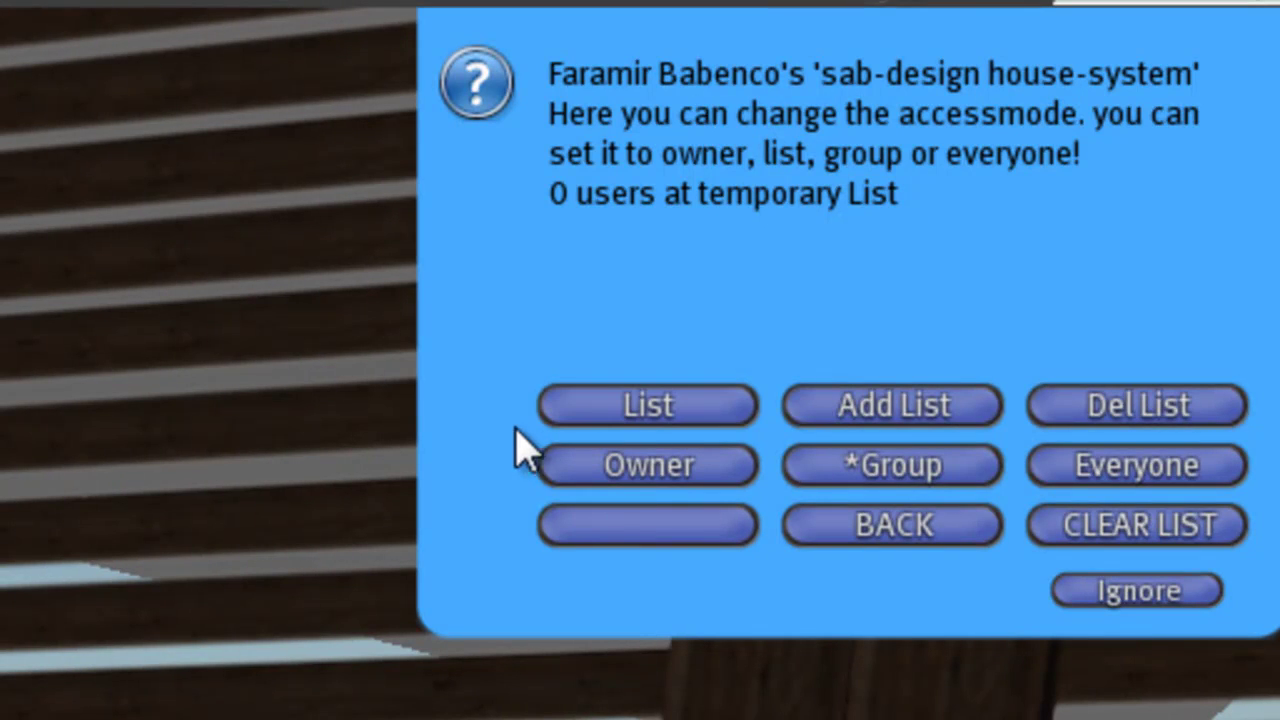
left_click(663, 418)
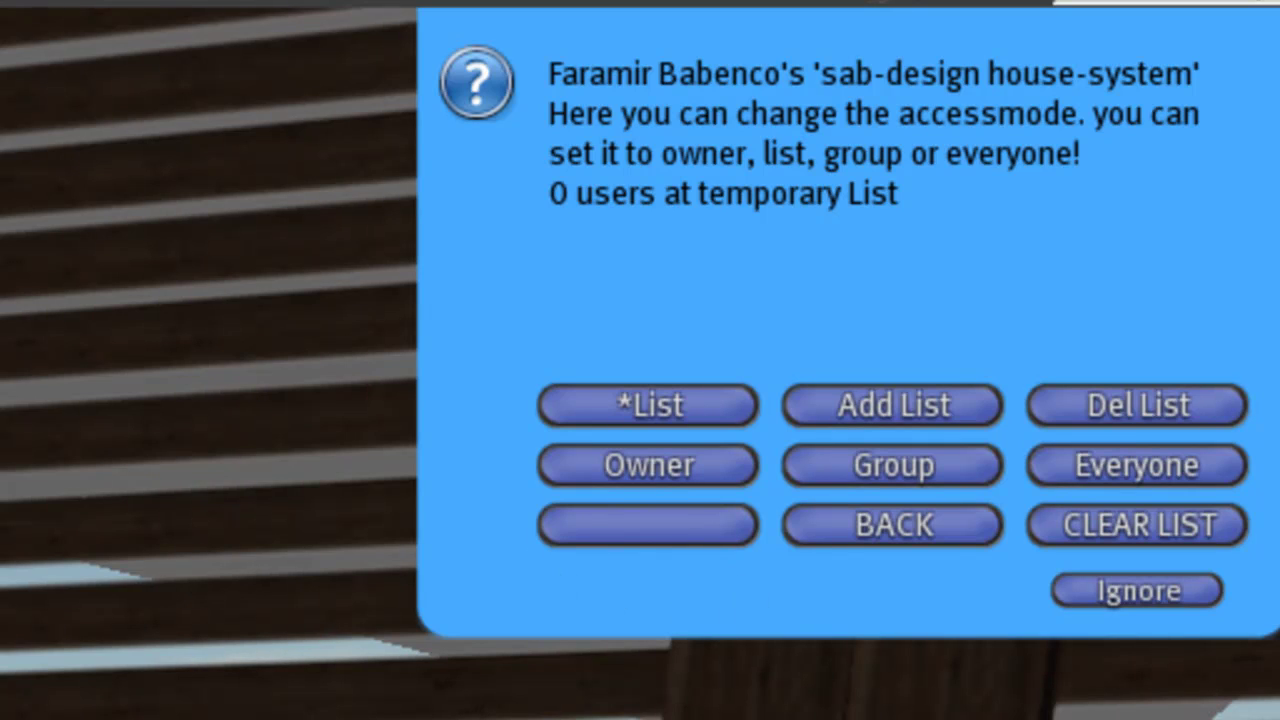
Step: Add the second offered avatar to the temporary access list with the GUEST role
left_click(920, 410)
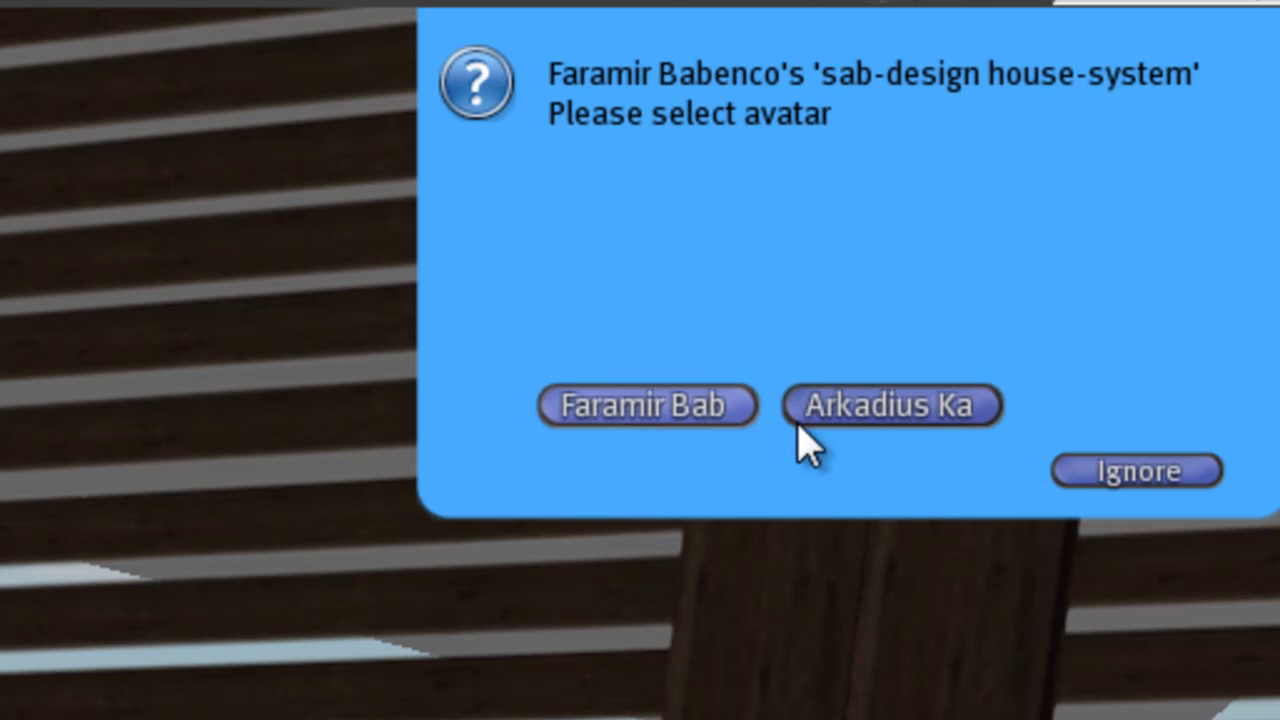
left_click(900, 410)
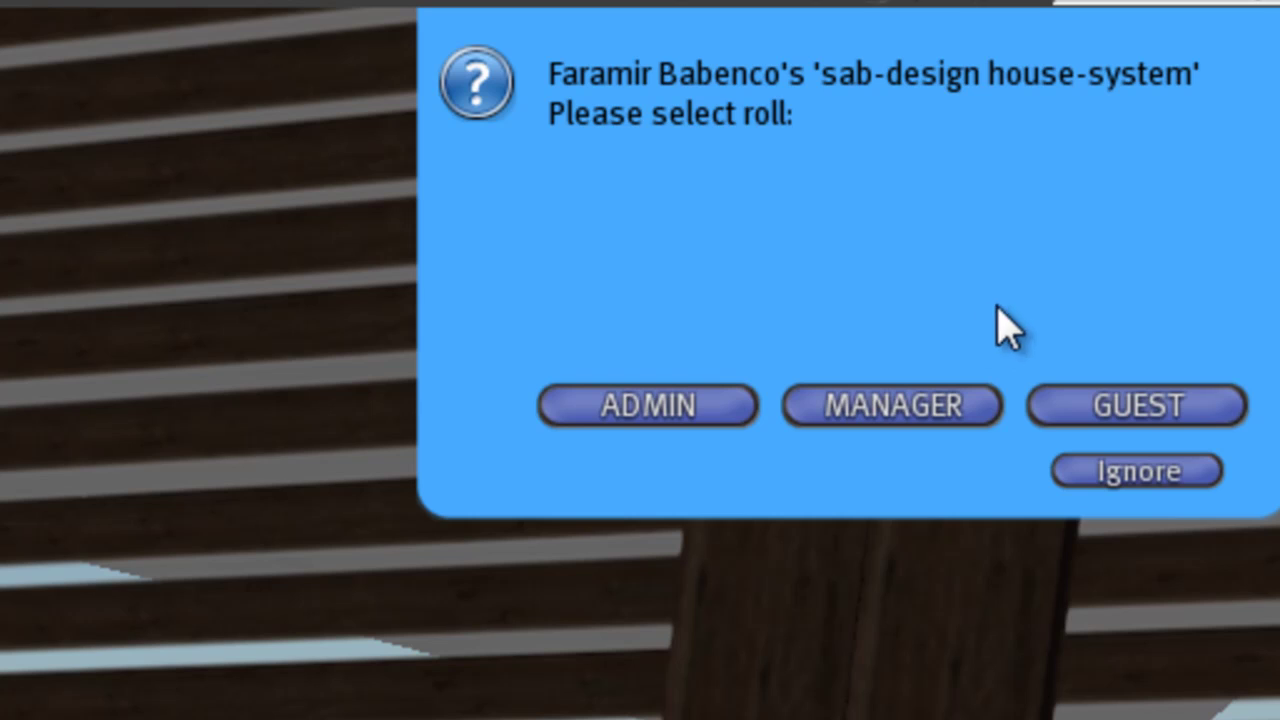
left_click(1194, 417)
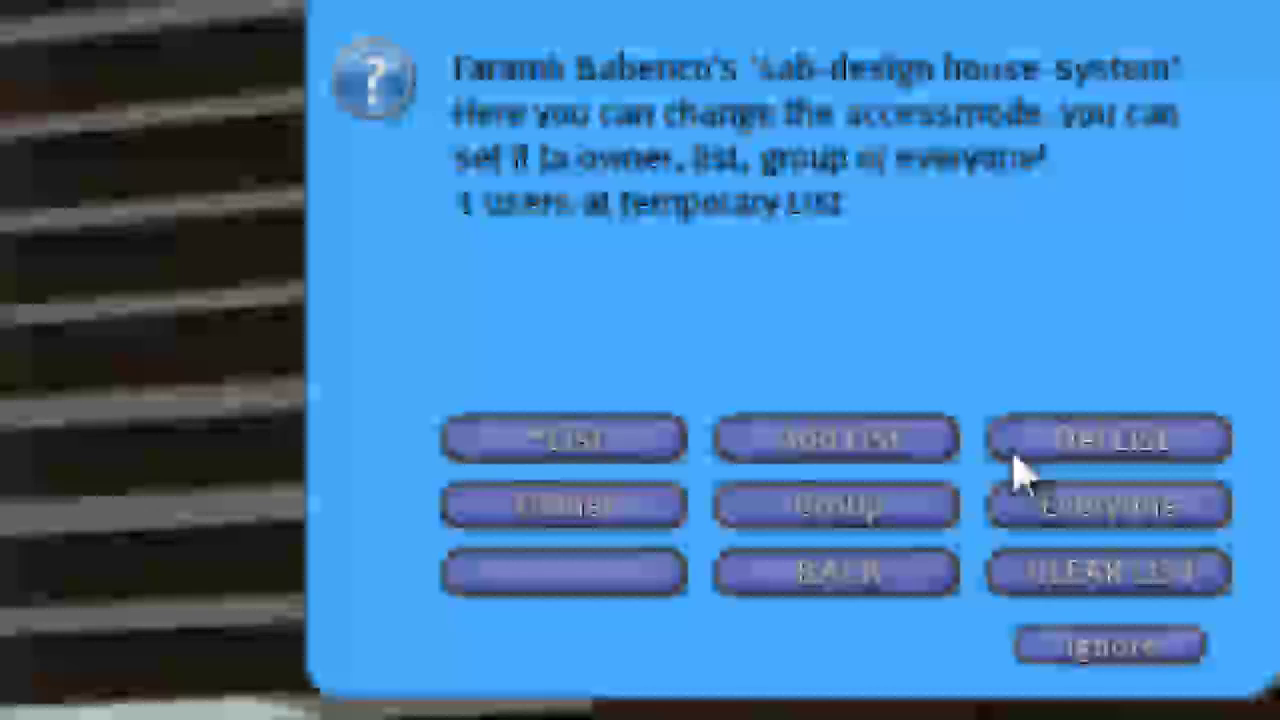
Step: Delete the guest avatar from the temporary access list
left_click(1188, 455)
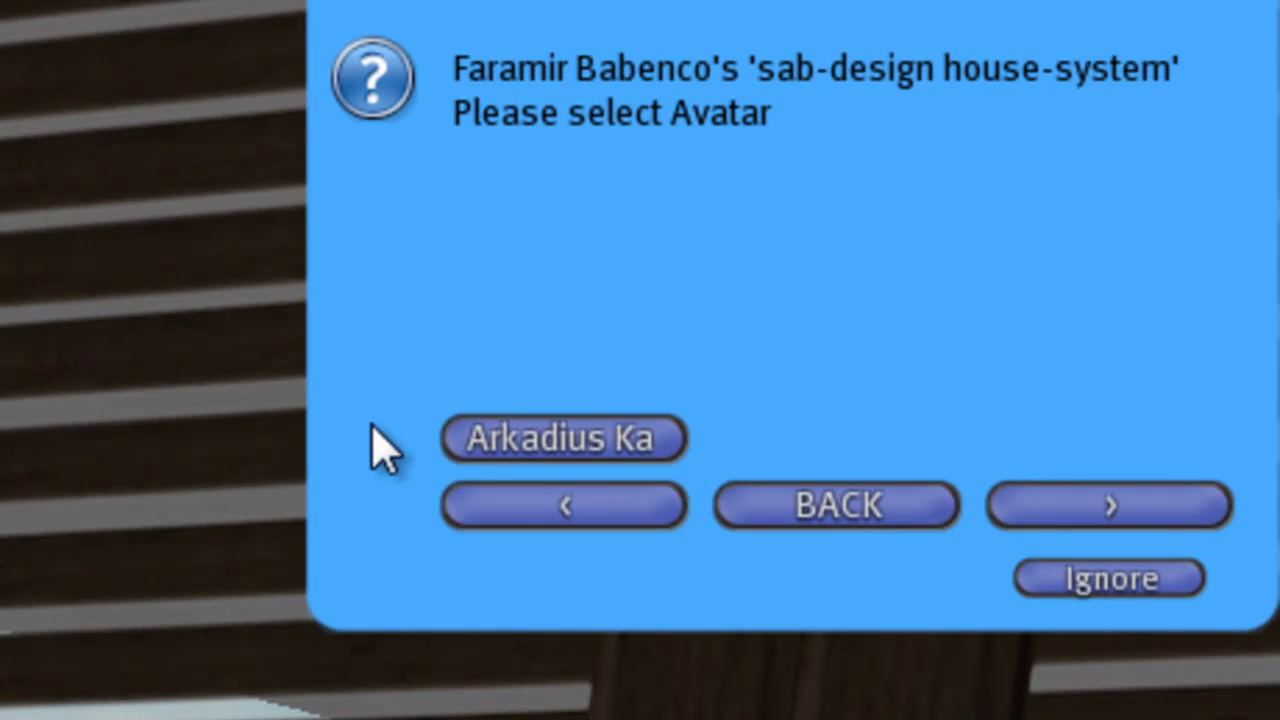
left_click(600, 440)
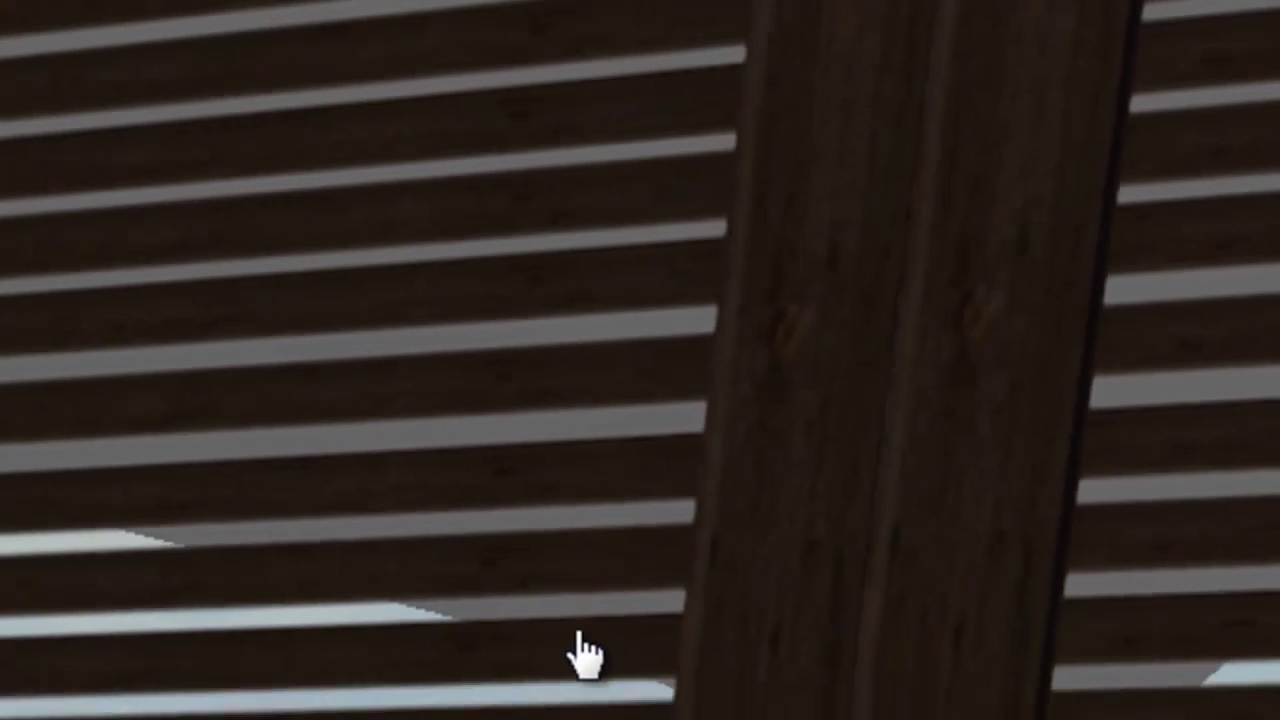
key("Escape")
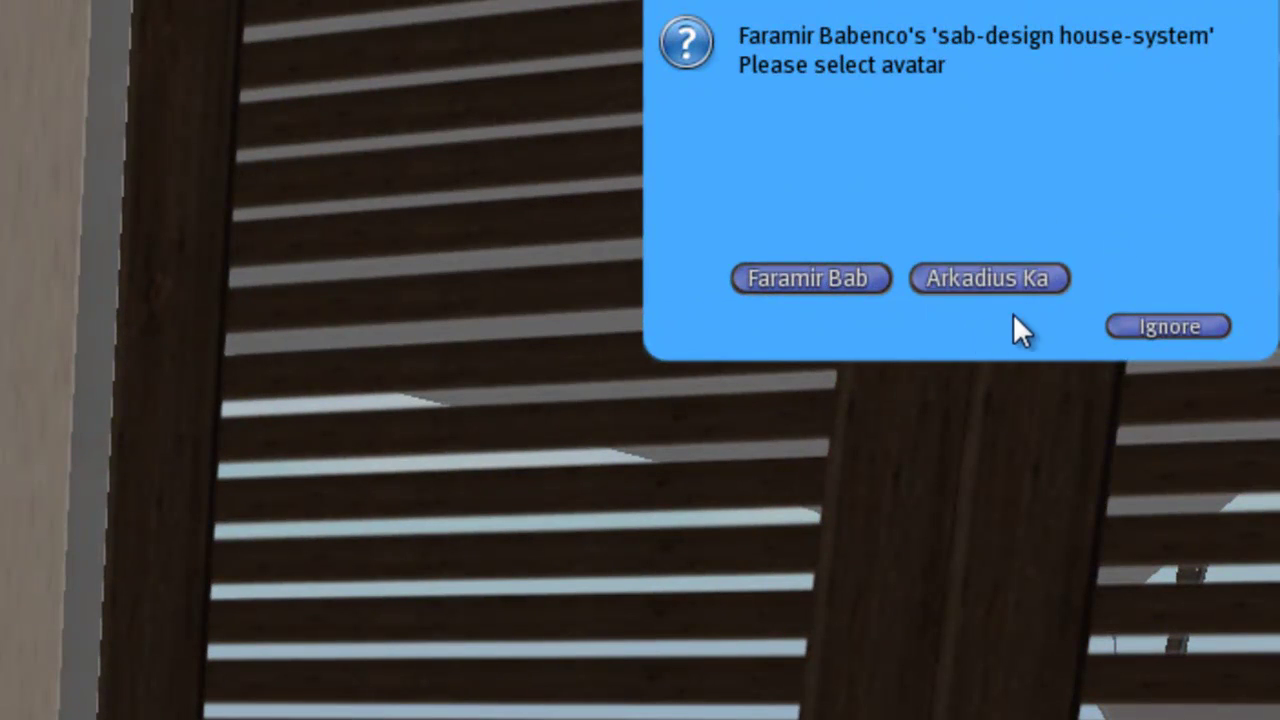
Step: Add the second offered avatar to the temporary access list with the MANAGER role and clear the list
left_click(1009, 280)
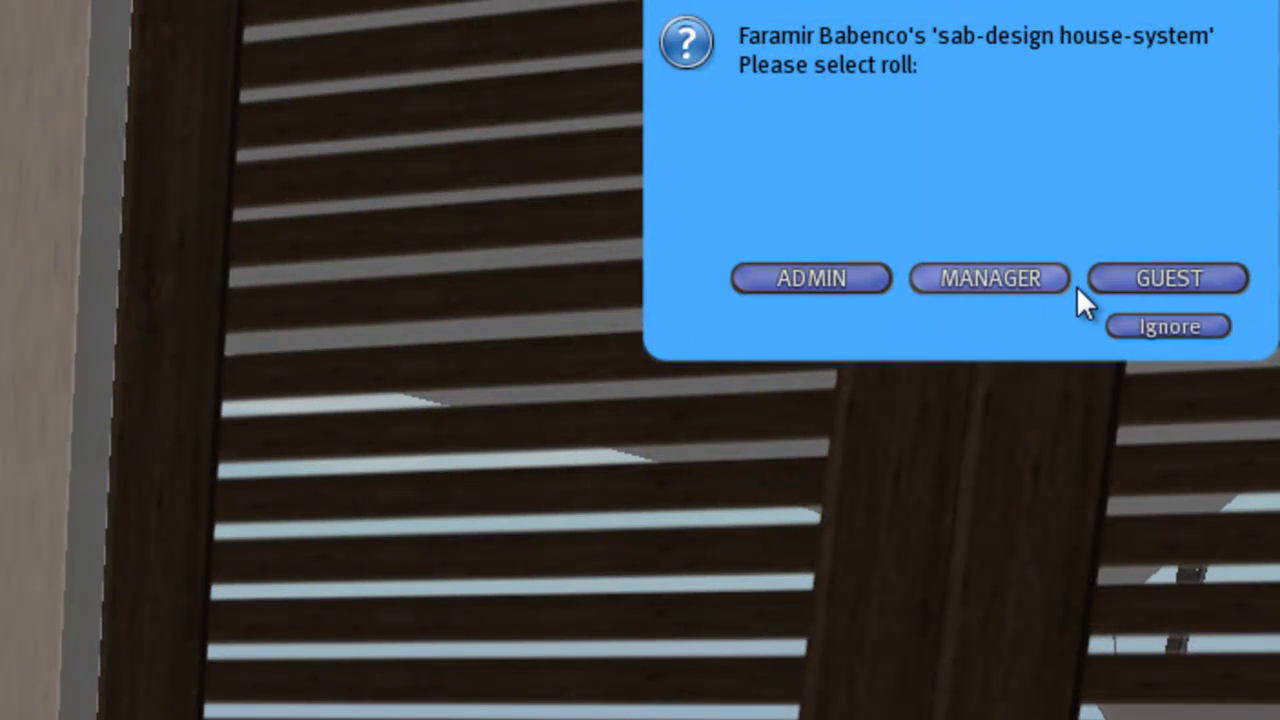
left_click(992, 285)
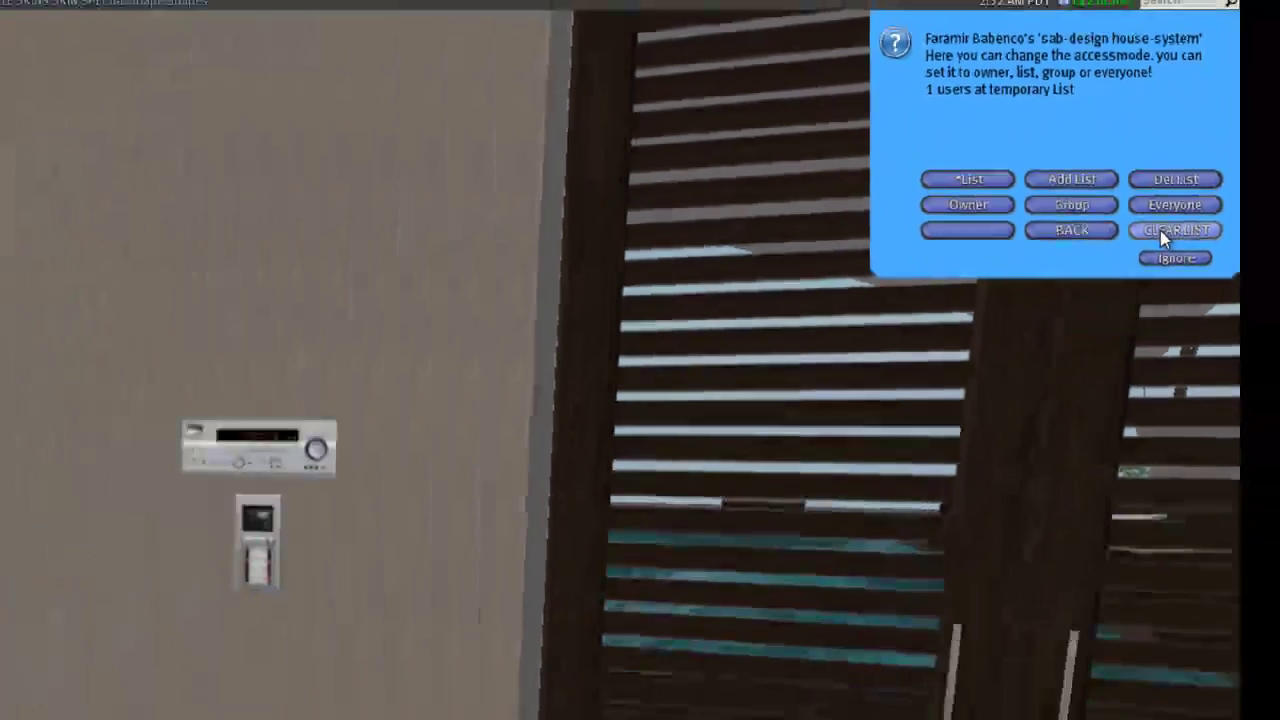
left_click(1145, 364)
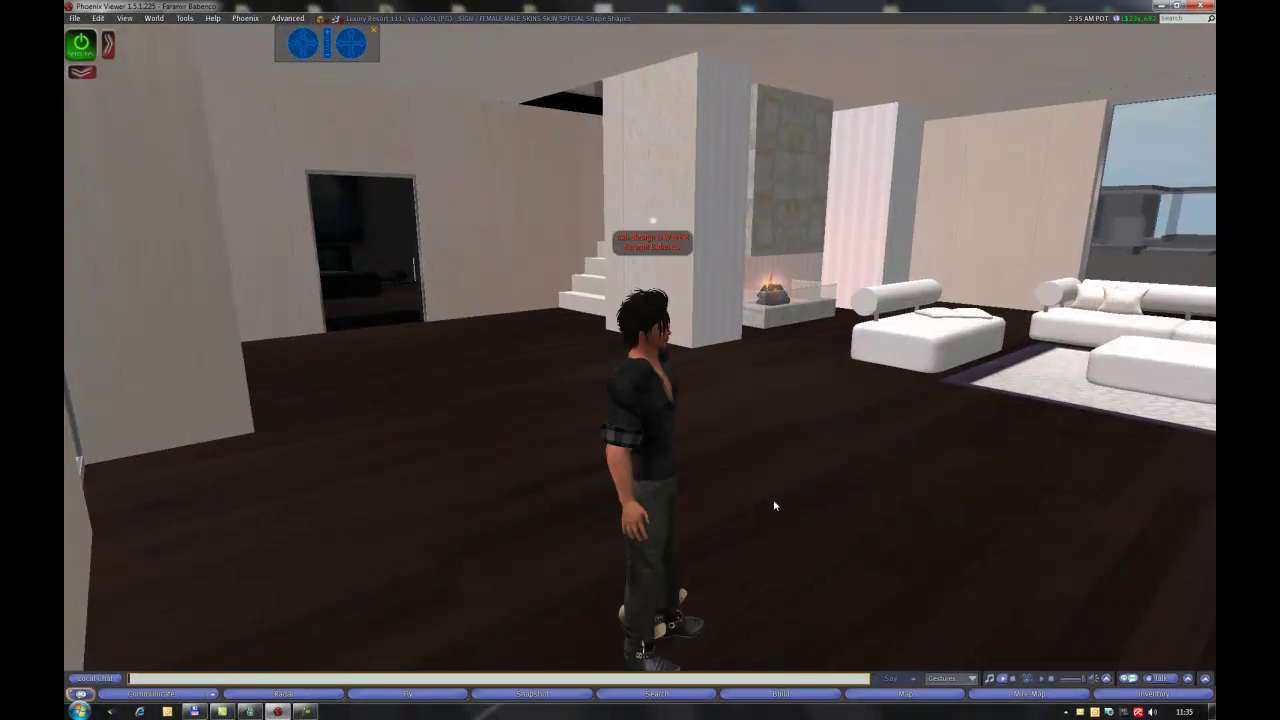
Step: Walk the avatar from the living room through the dark glass door into the bedroom and face the wall control panel
key("Left")
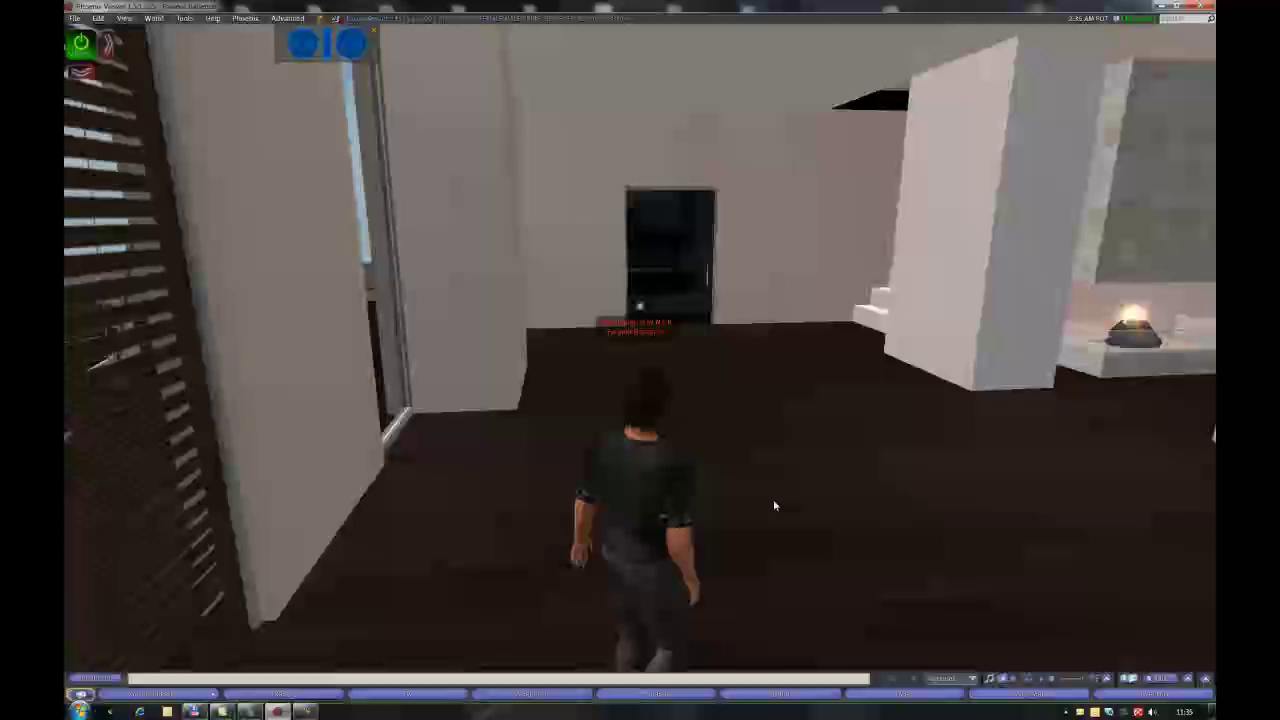
key("Up")
key("Up")
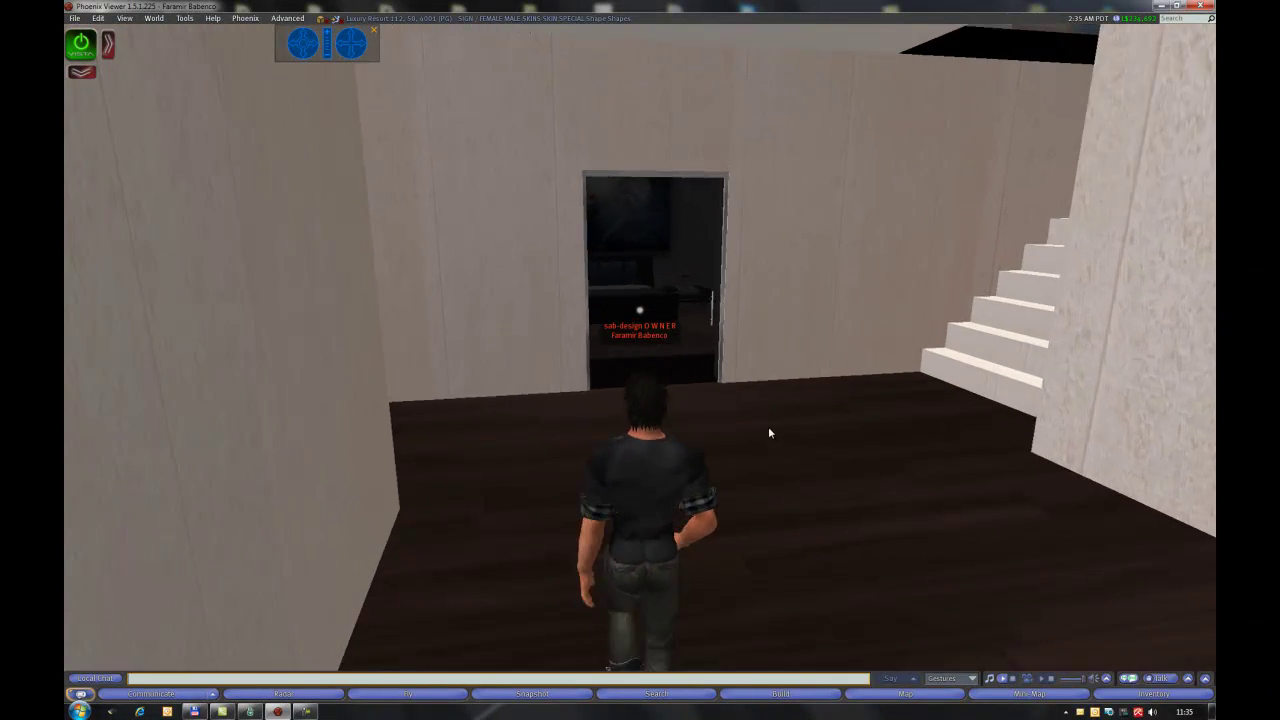
key("Up")
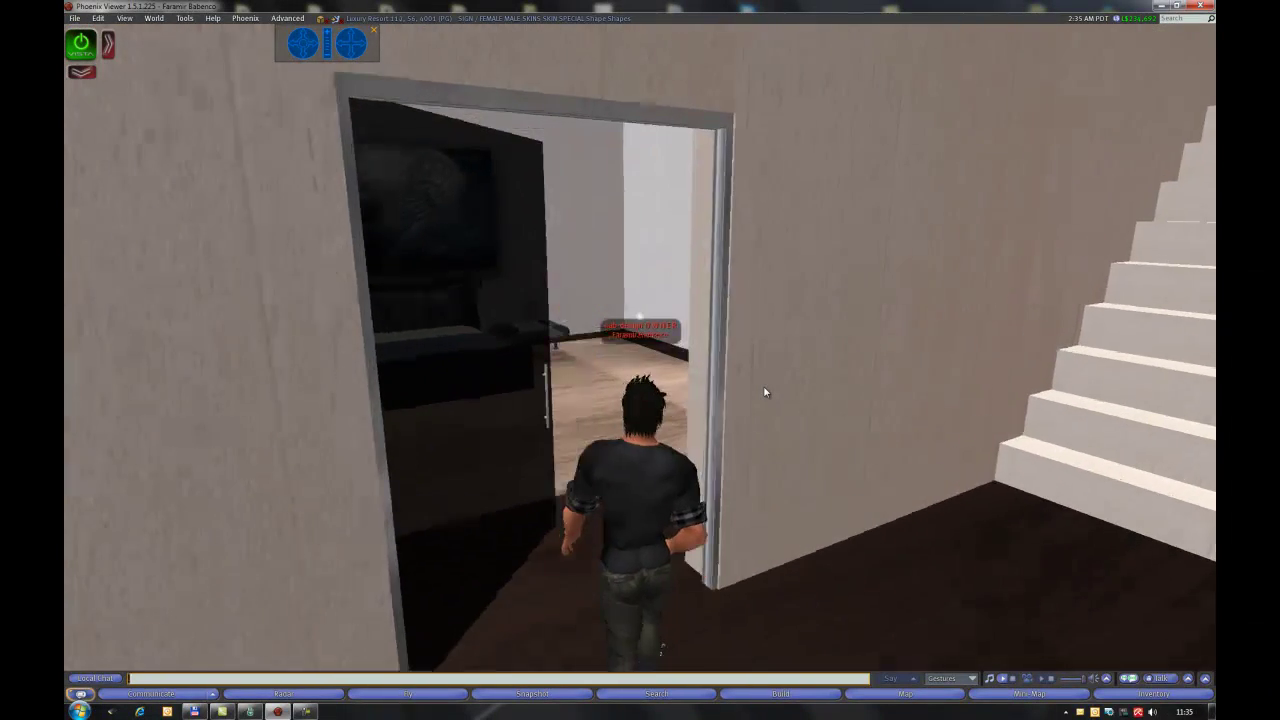
key("Up")
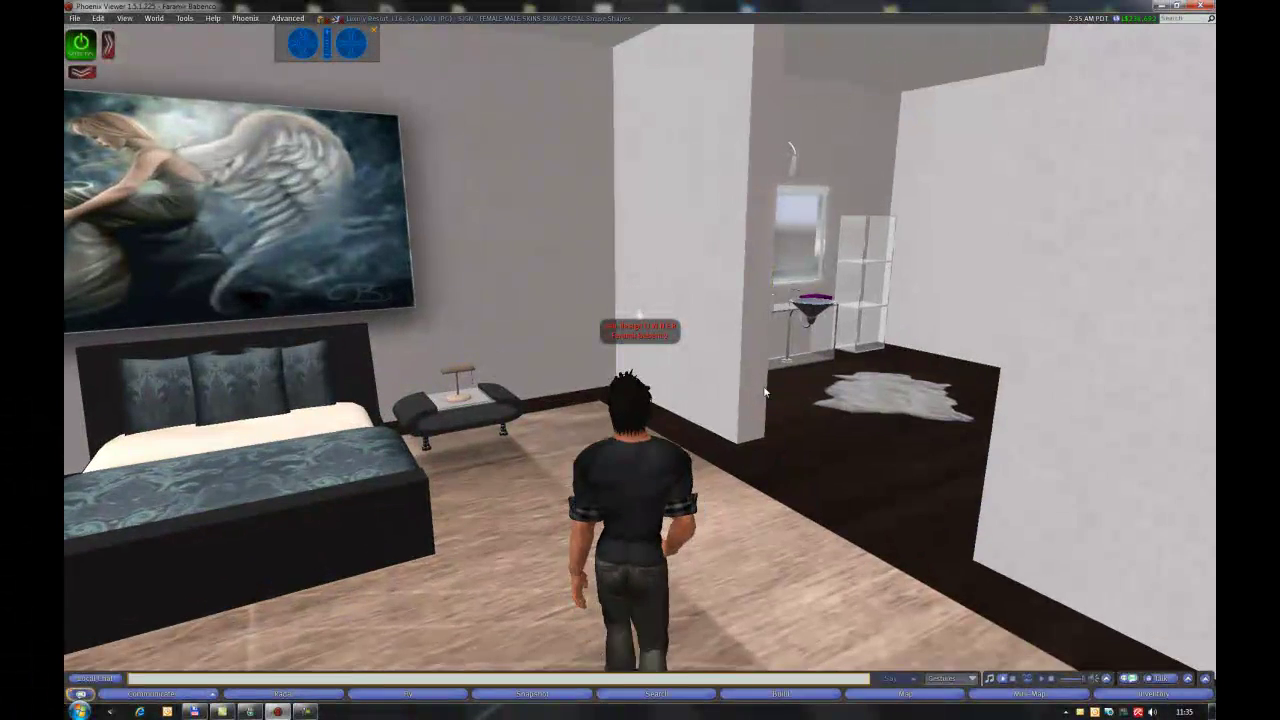
key("Right")
key("Right")
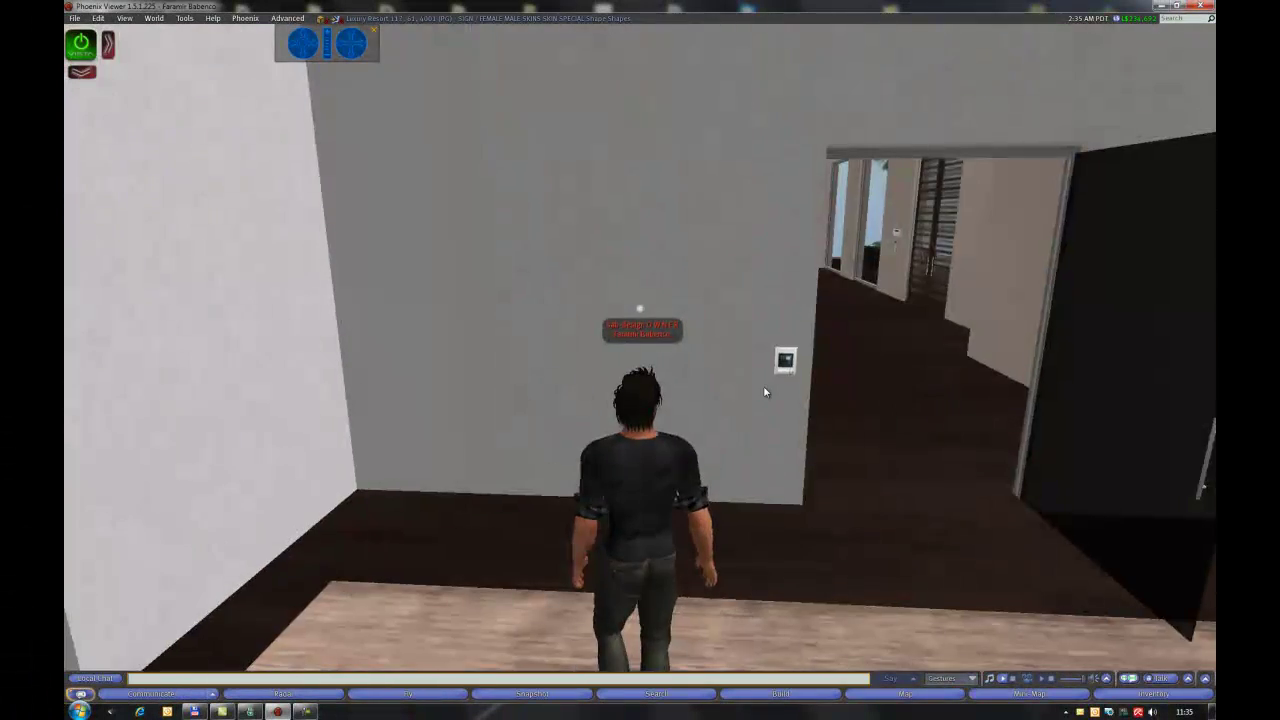
Step: From the bedroom's wall control panel, open the 2.Bed Room window options and close the blinds
left_click(766, 343, "alt")
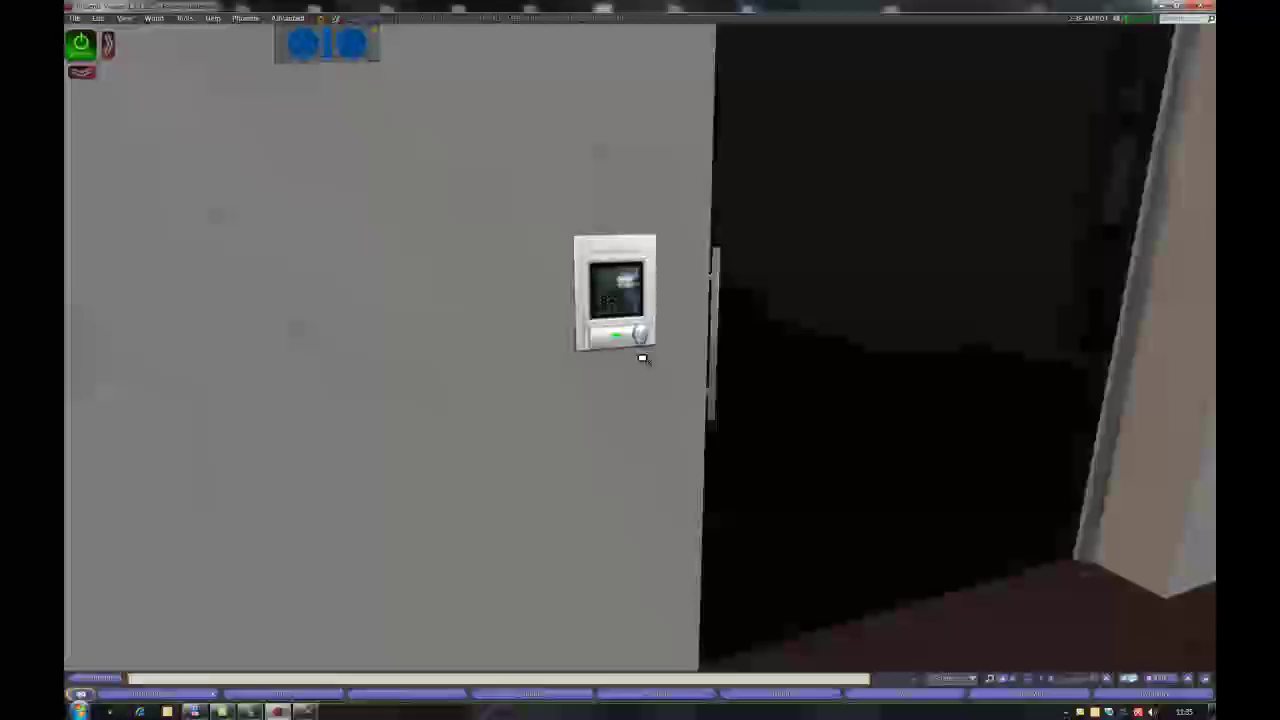
key("Escape")
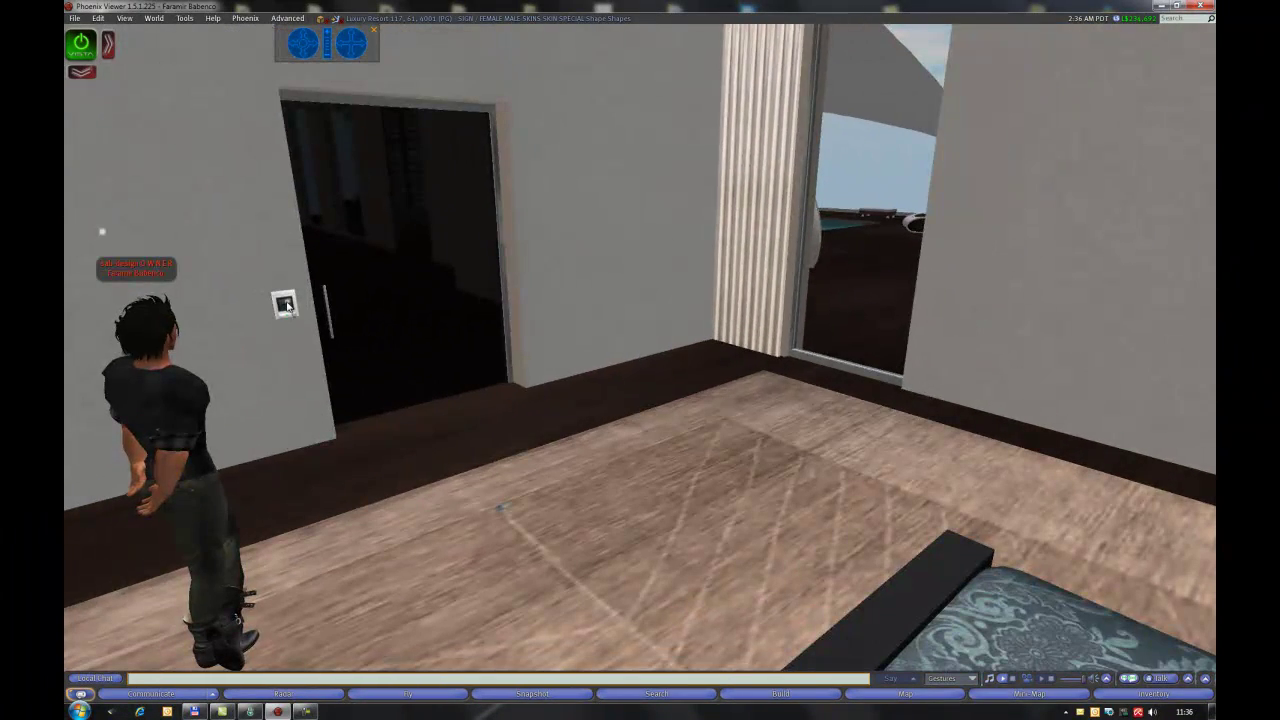
left_click(285, 304)
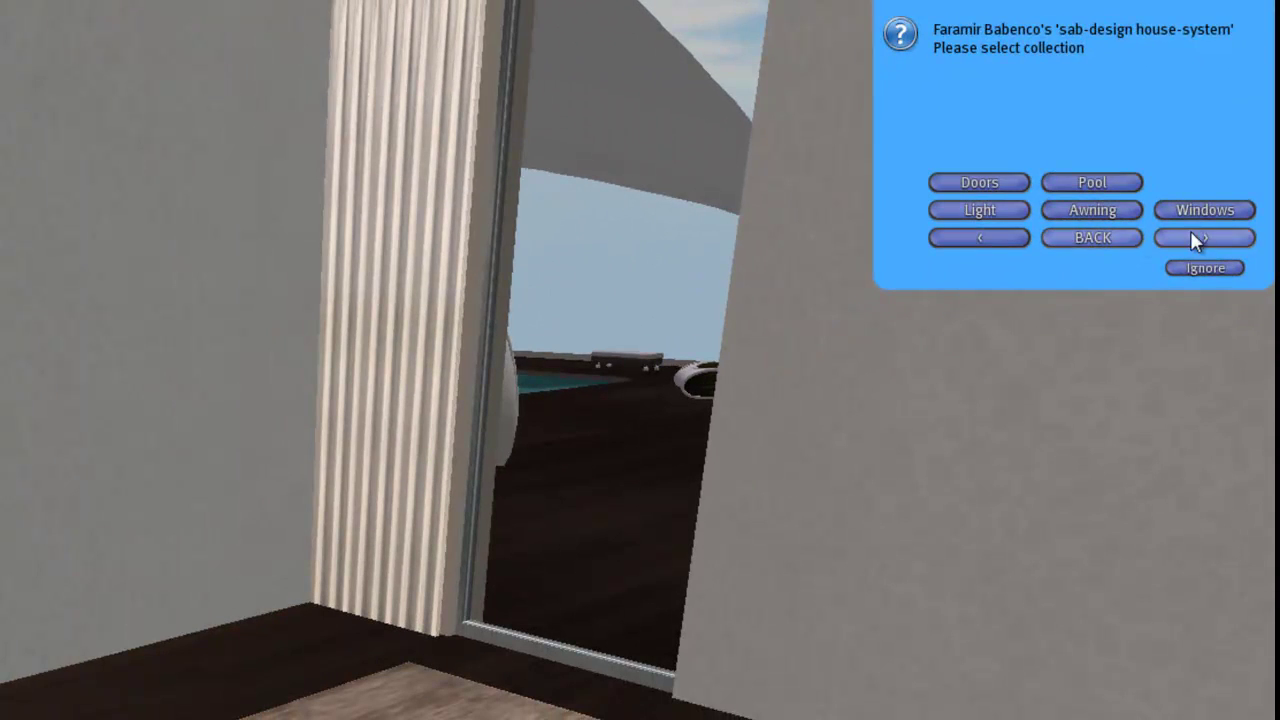
left_click(1205, 210)
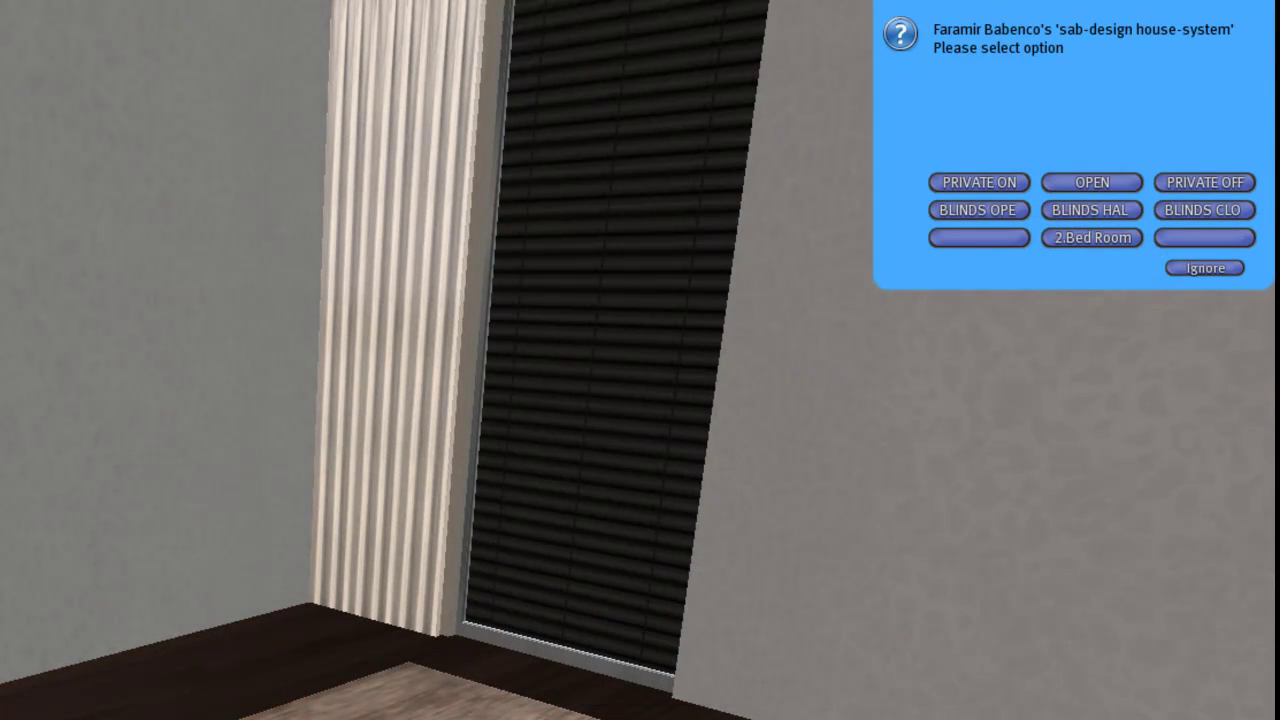
Step: Look around the adjoining bathroom, switch the house system to 2.Bath Room and open its Windows options
key("Left")
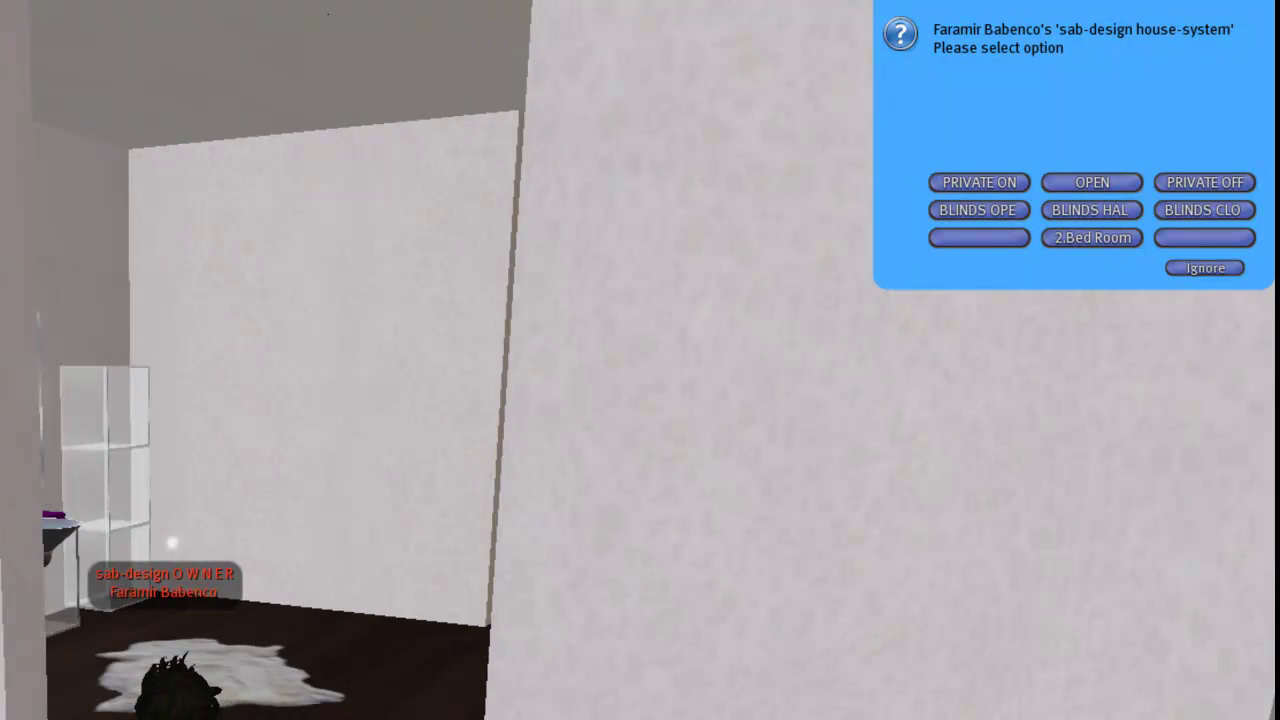
key("Right")
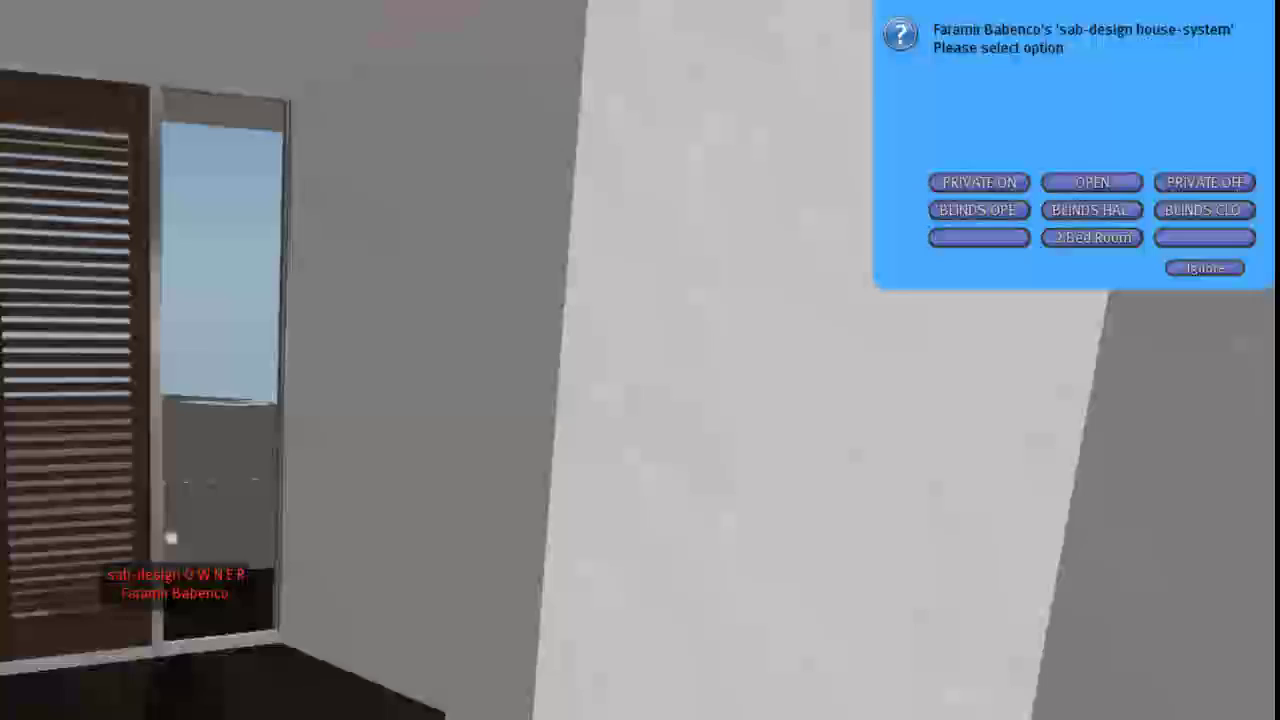
key("Left")
key("Left")
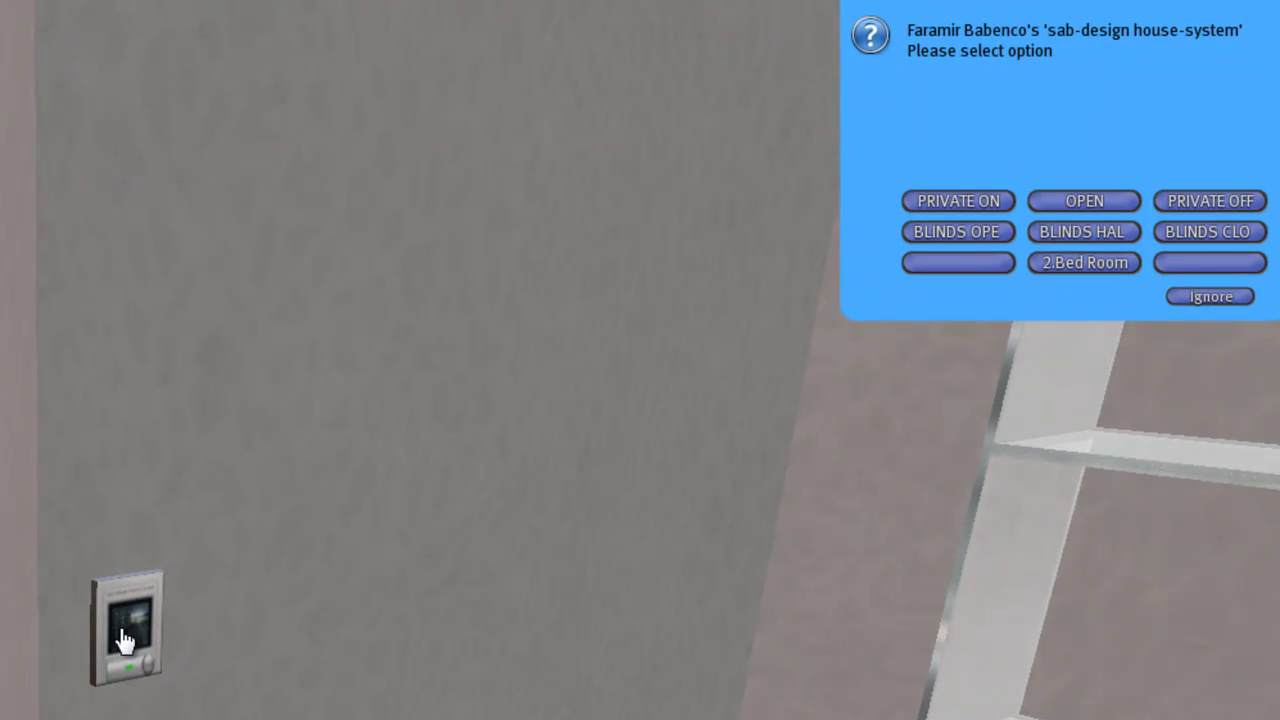
key("Right")
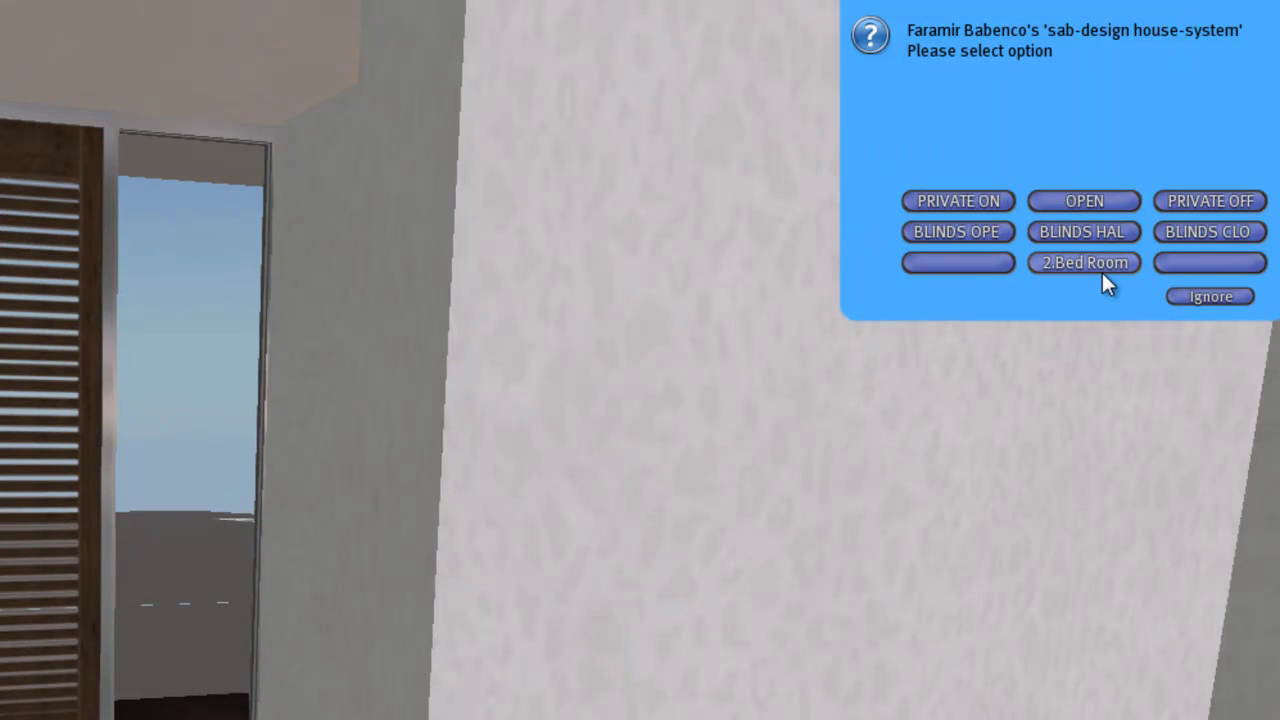
left_click(1100, 268)
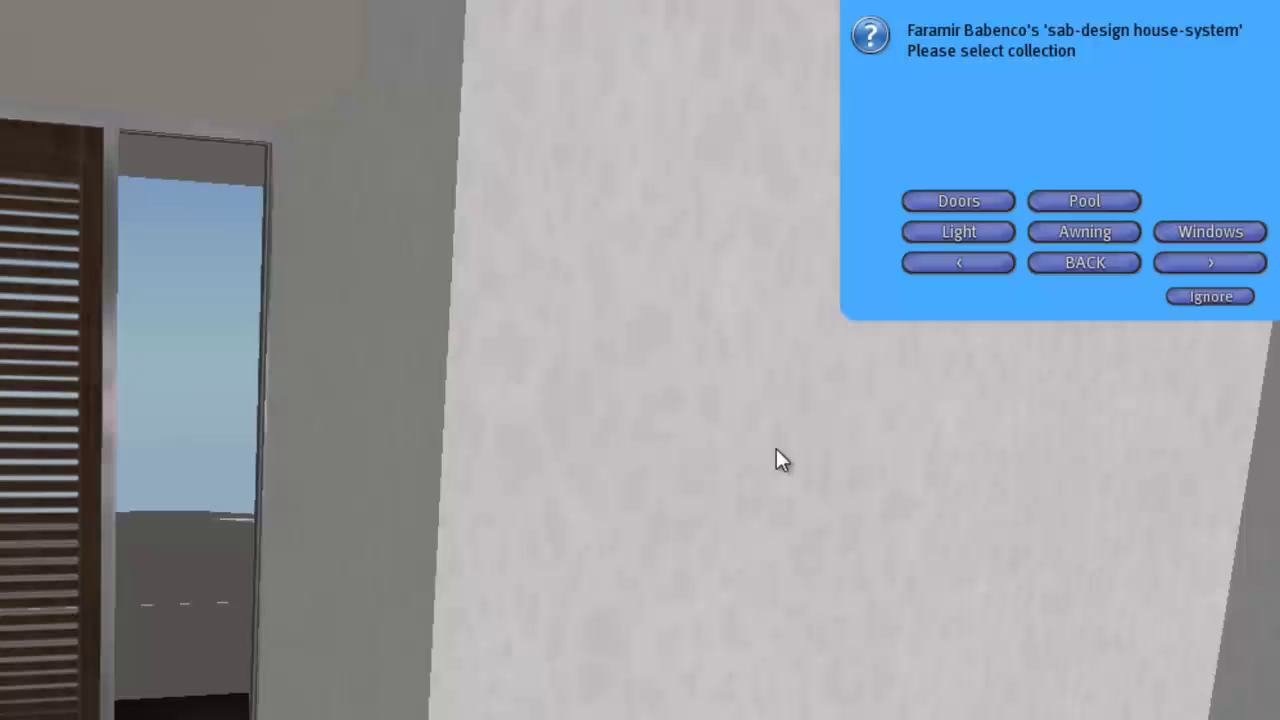
left_click(1076, 262)
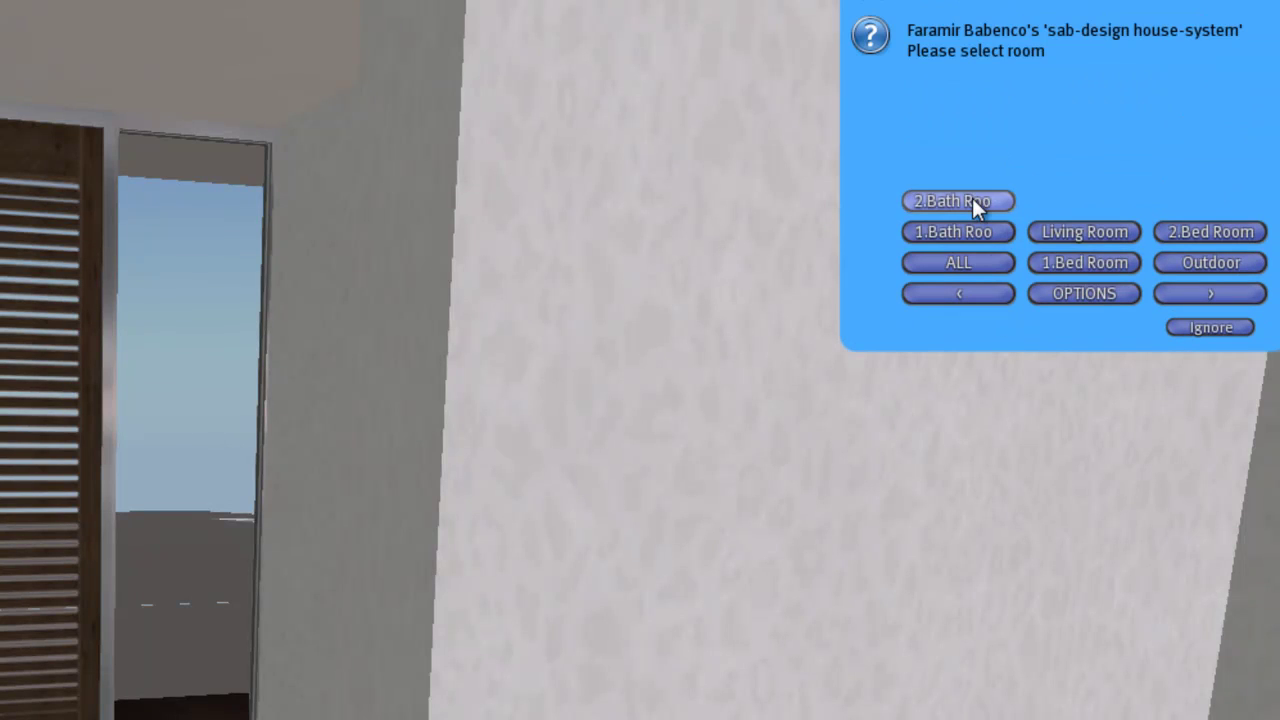
left_click(972, 198)
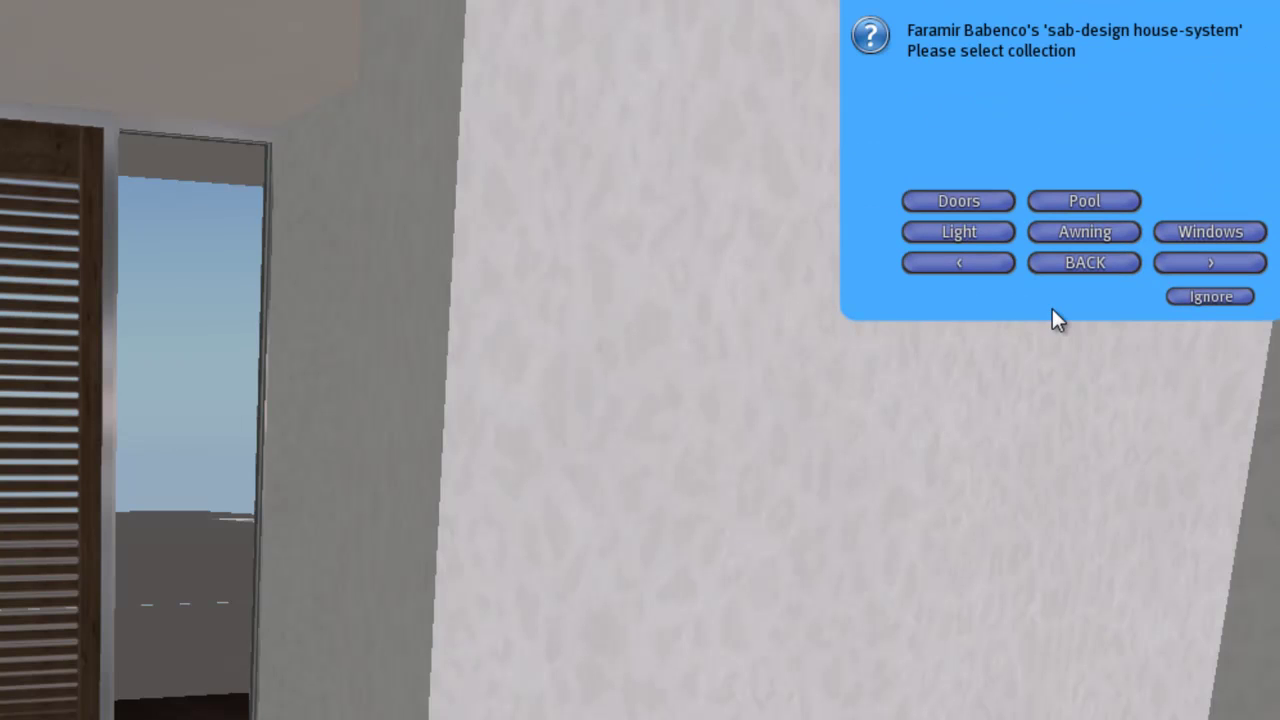
left_click(1203, 231)
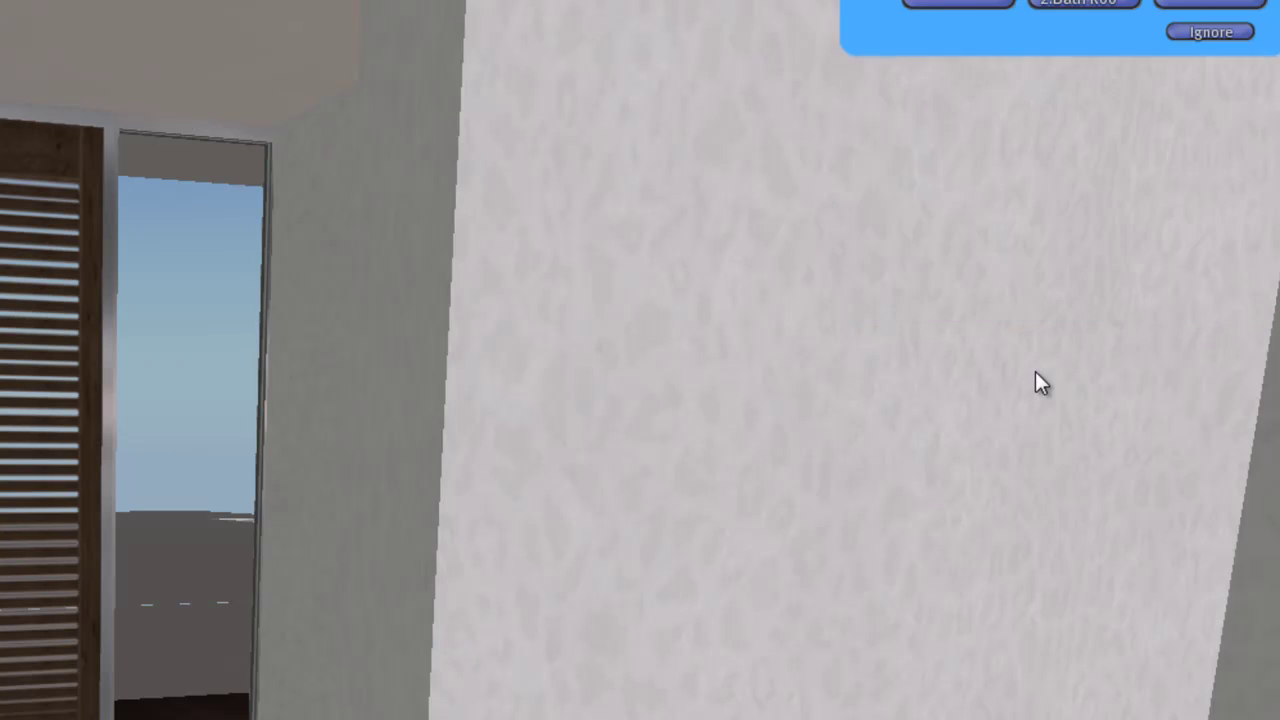
left_click(1203, 232)
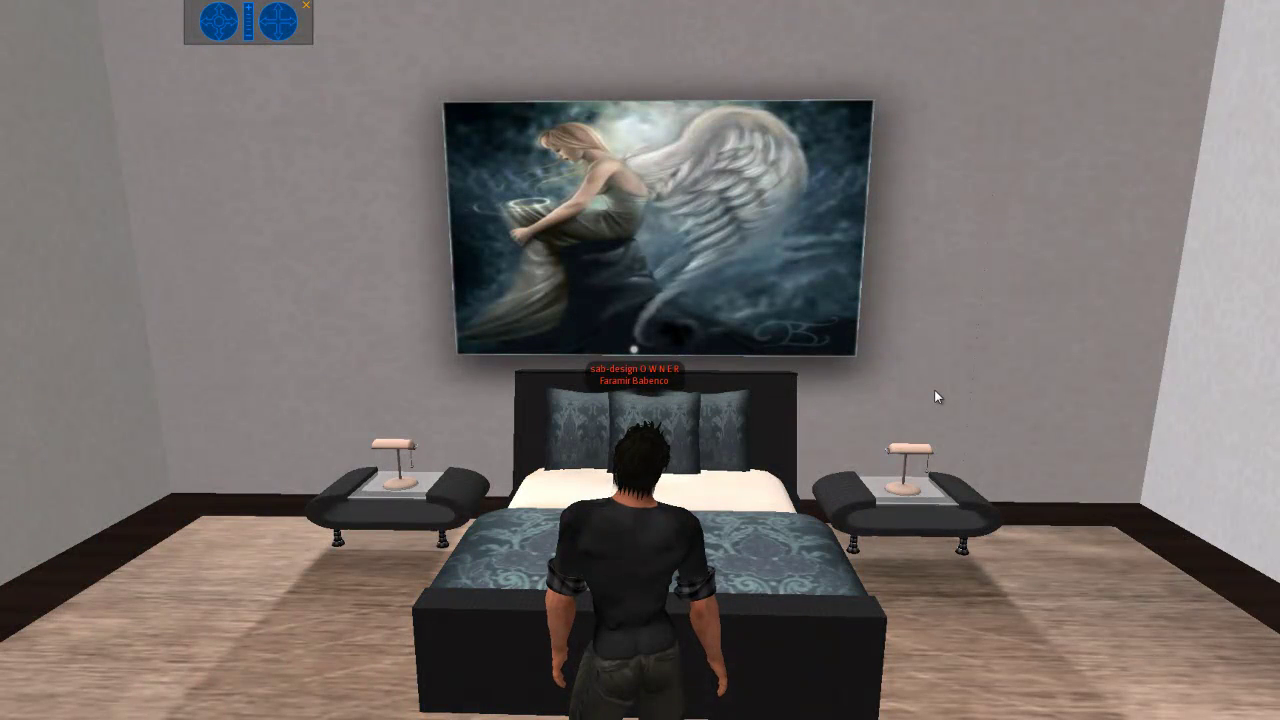
Step: Set the world's environment lighting to Midnight
left_click(40, 2)
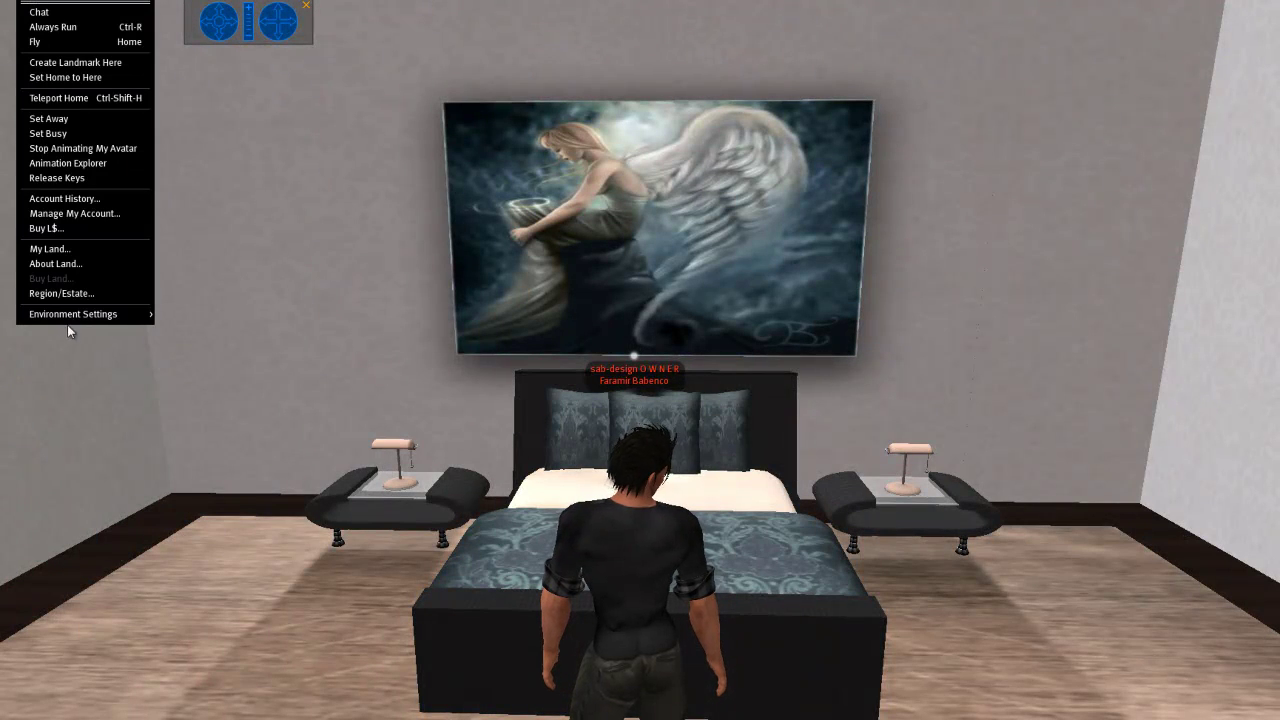
mouse_move(110, 314)
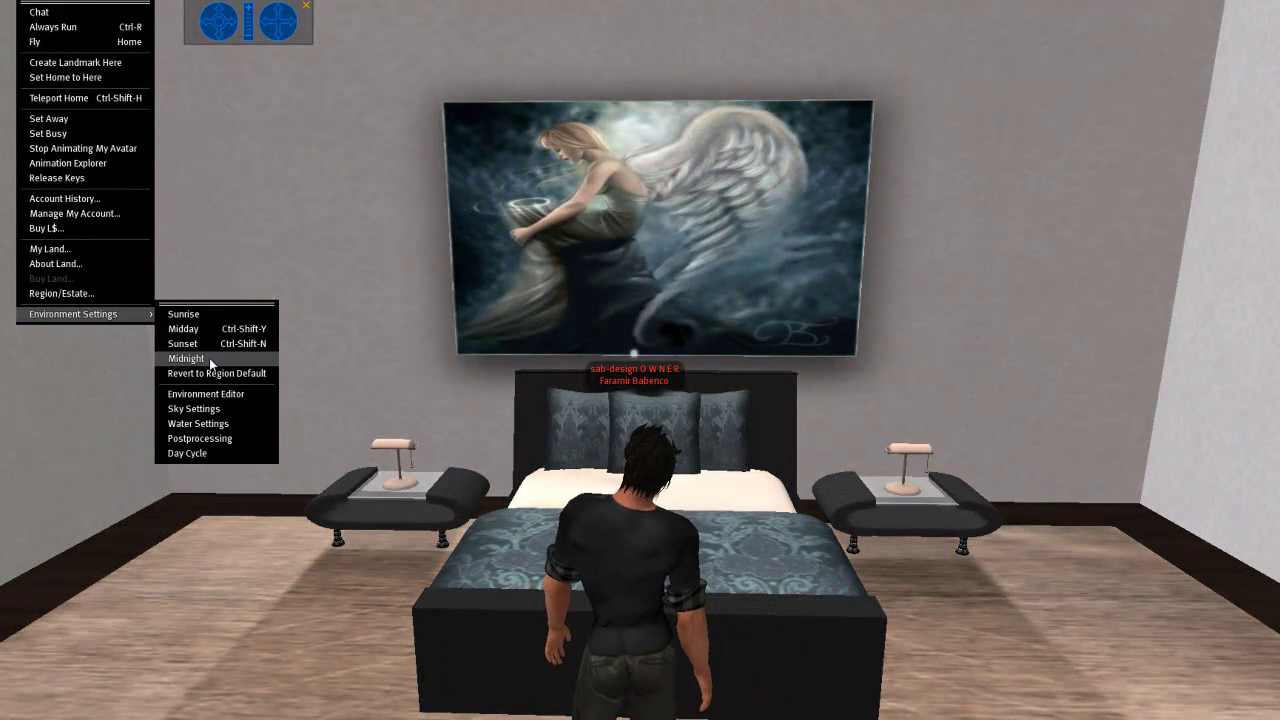
left_click(209, 358)
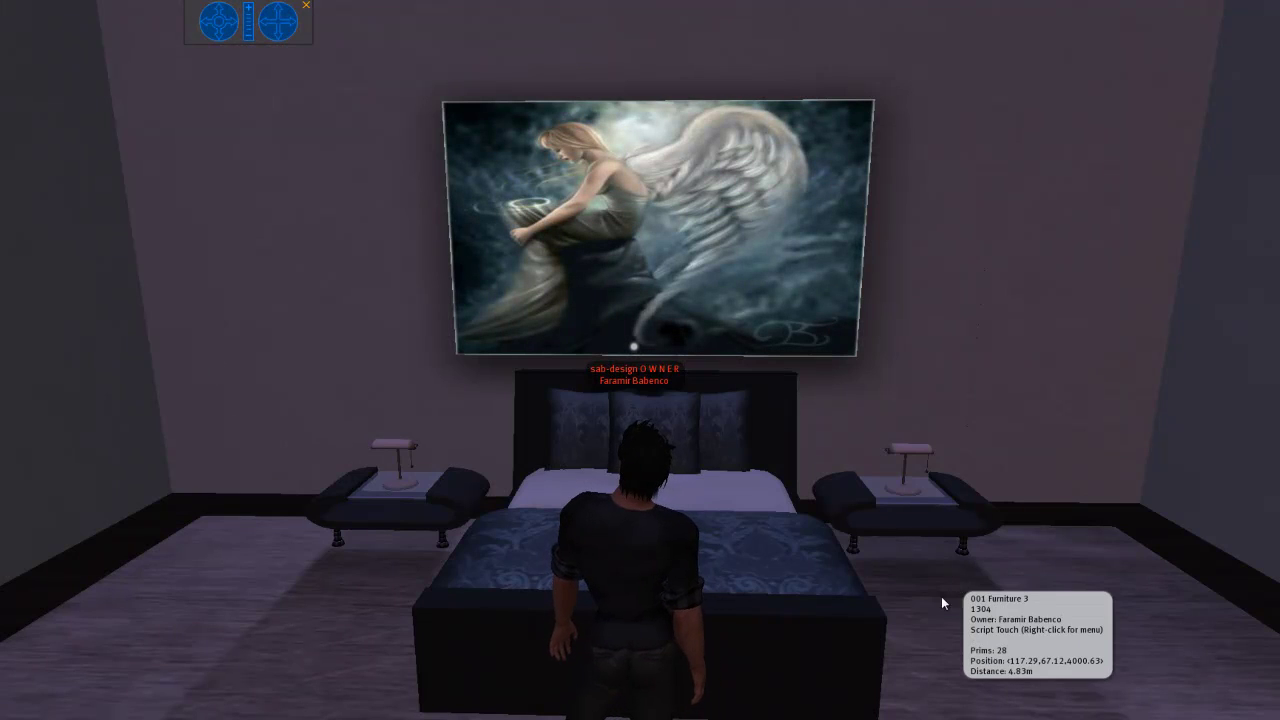
Step: Open the 2.Bed Room light options from a bedside lamp and cycle the lights through ON, DIMM and OFF
mouse_move(916, 458)
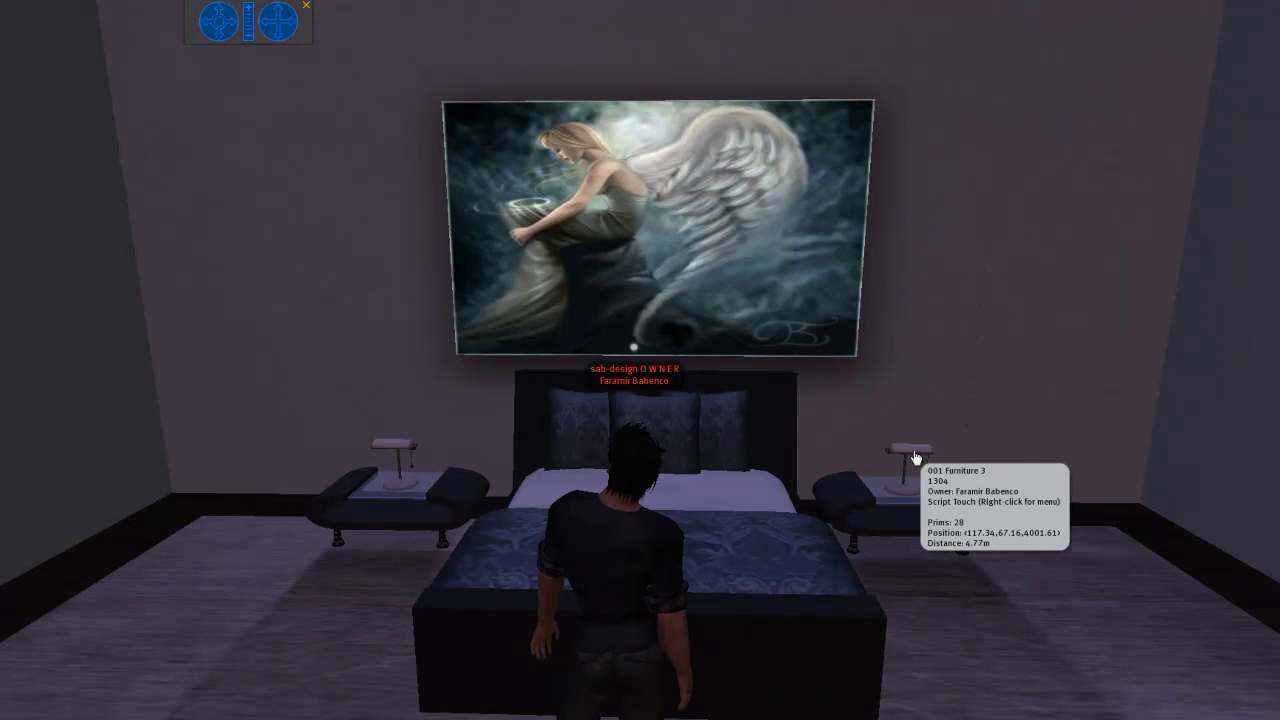
left_click(395, 452)
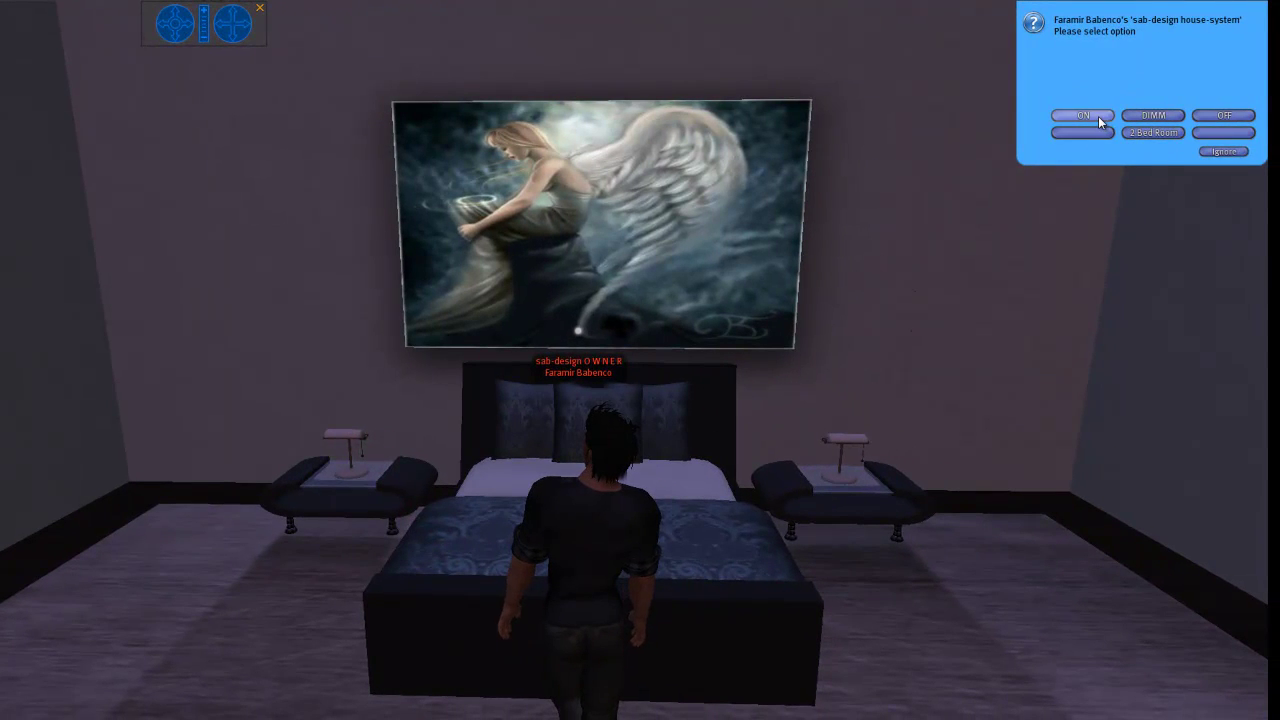
left_click(1098, 116)
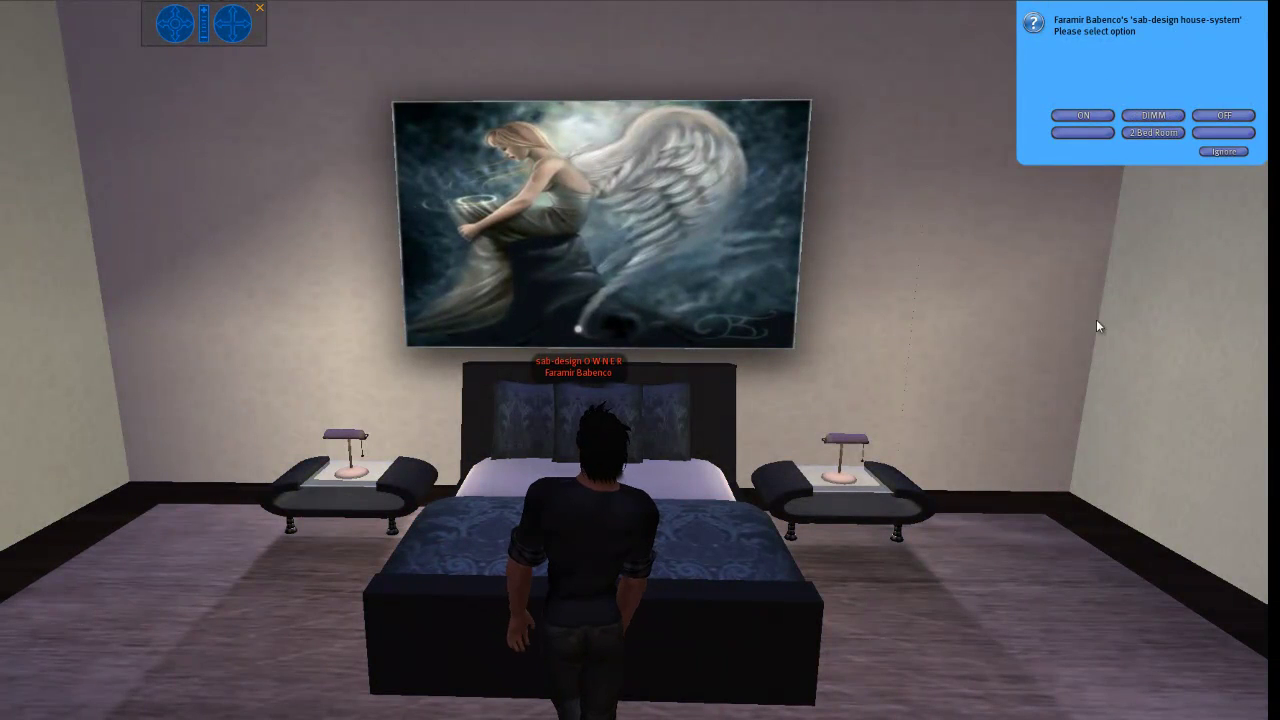
left_click(1170, 118)
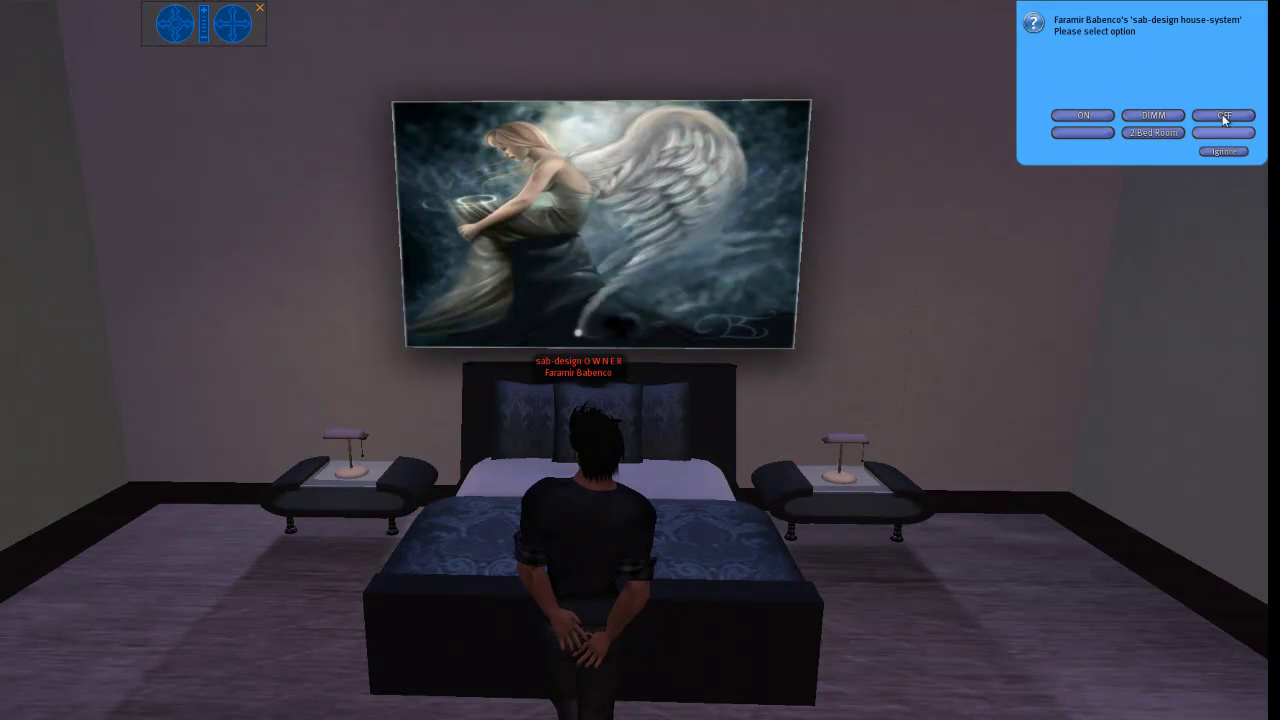
left_click(1228, 116)
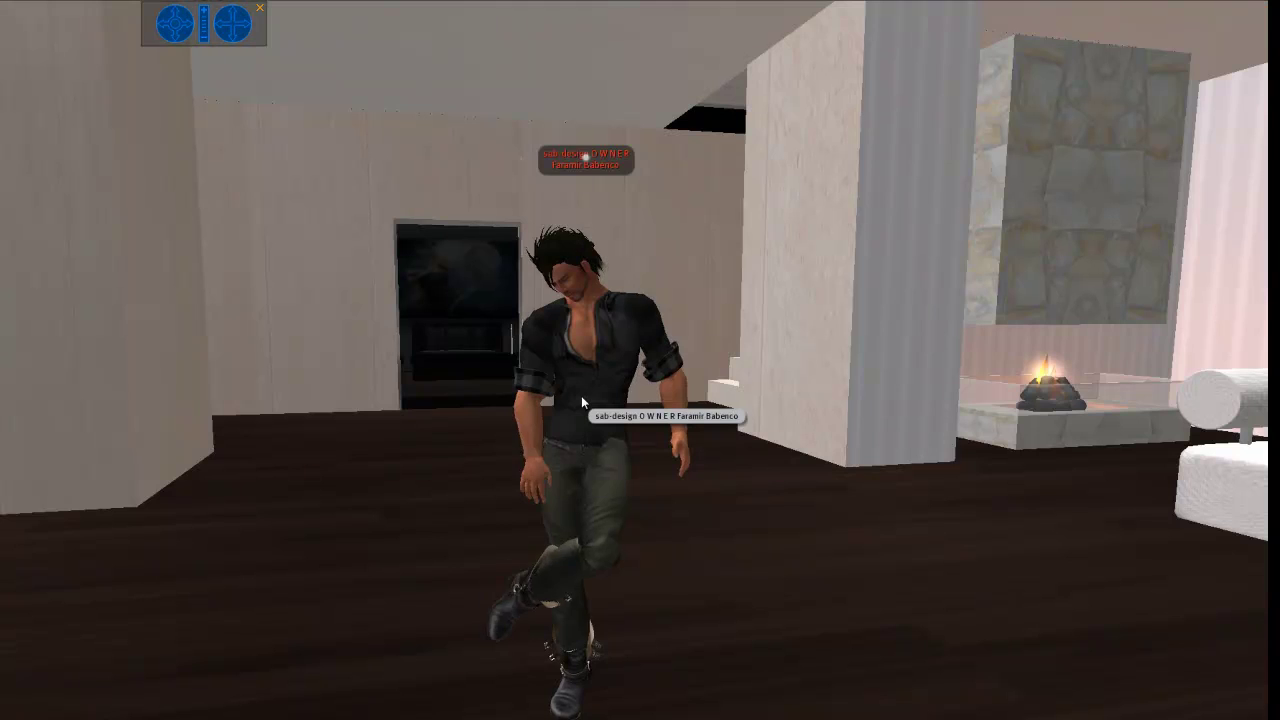